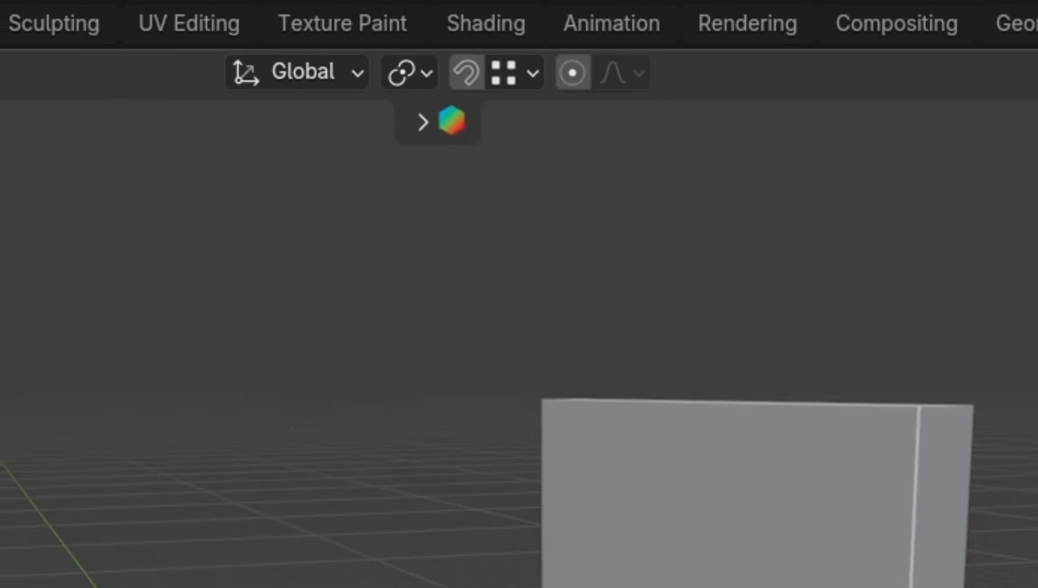
Save the current setup as the default startup file
click(48, 15)
mouse_move(212, 492)
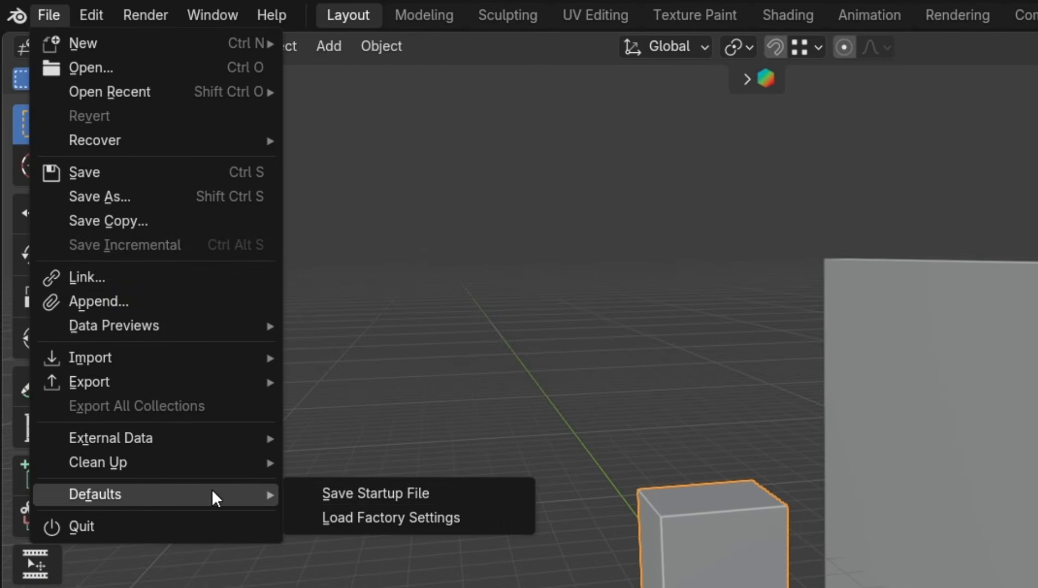
click(345, 495)
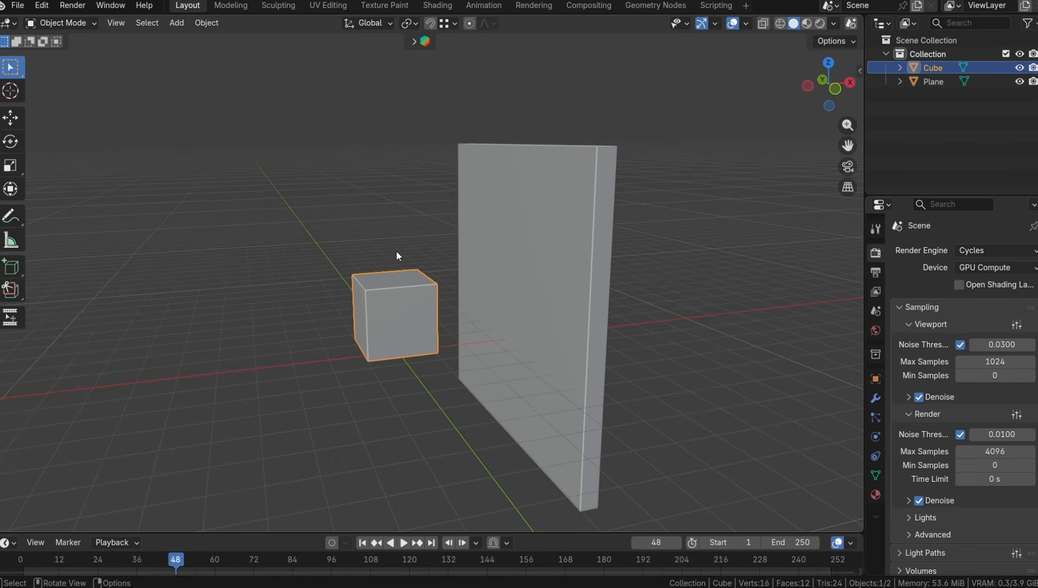
Try moving the cube toward the wall with snapping enabled, and turn snapping off
key(g)
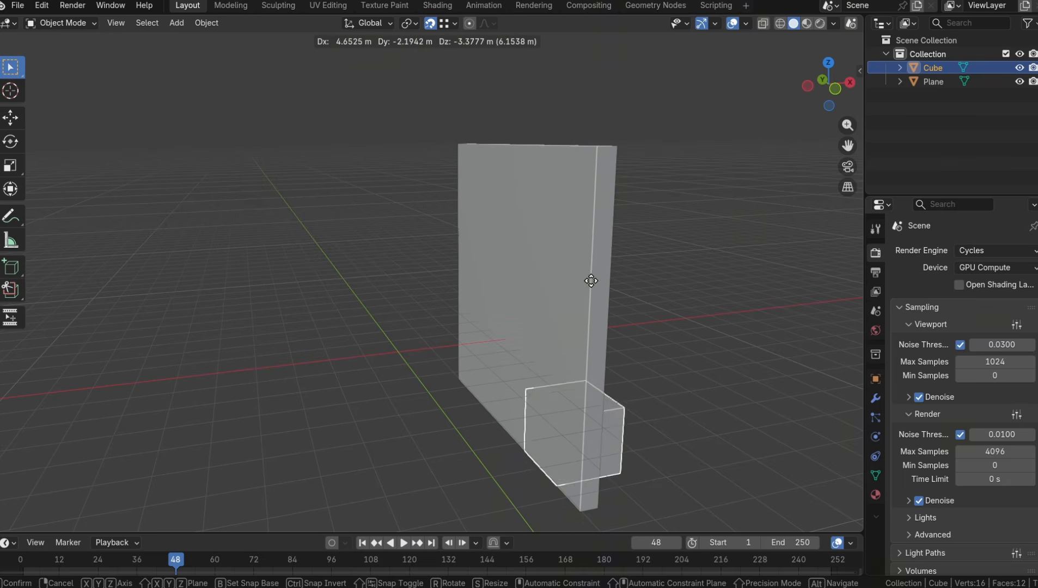
click(448, 185)
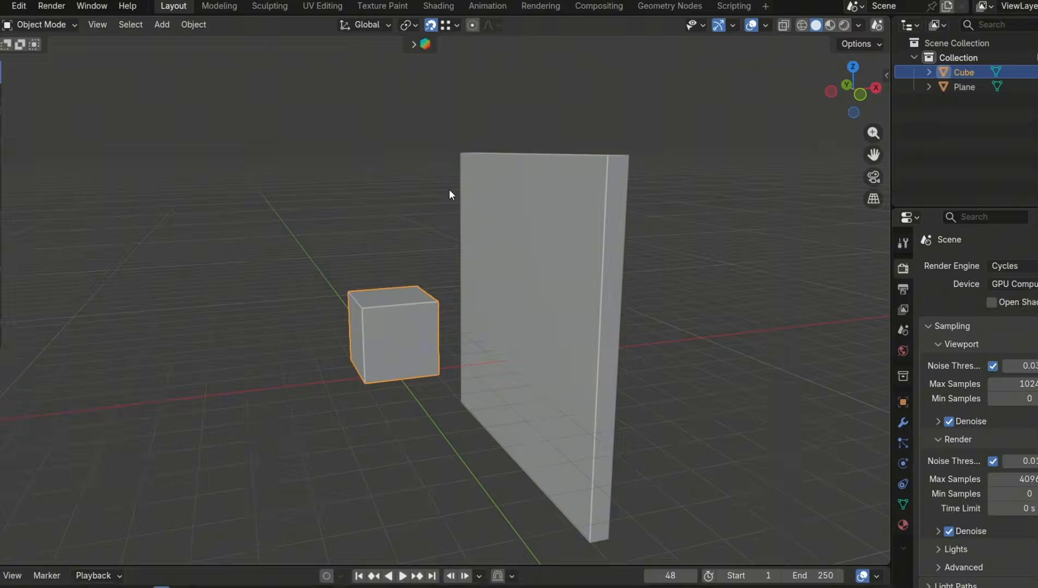
click(430, 25)
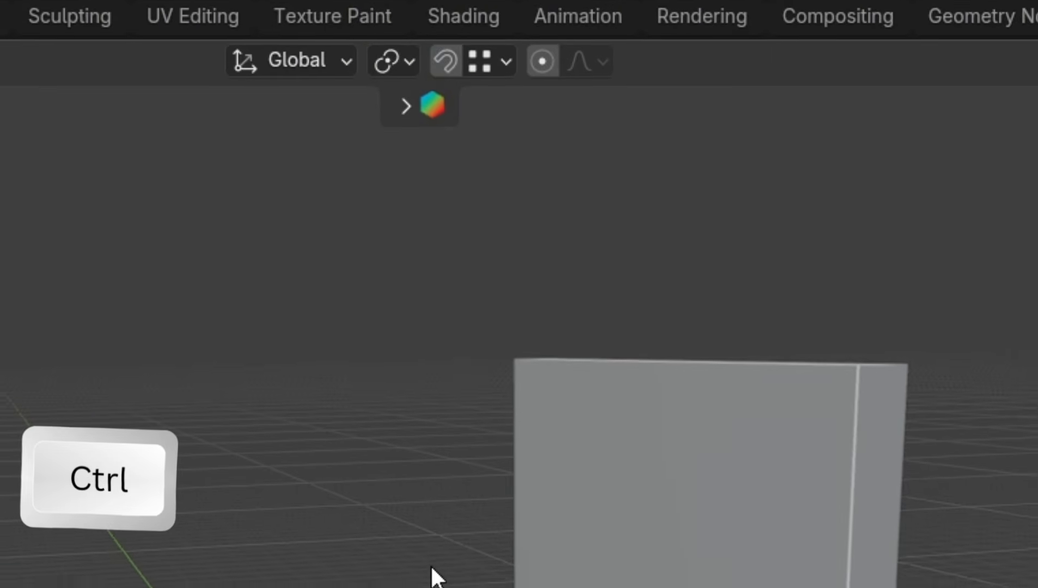
Move the cube along the X axis with temporary snapping until it meets the wall
key(g)
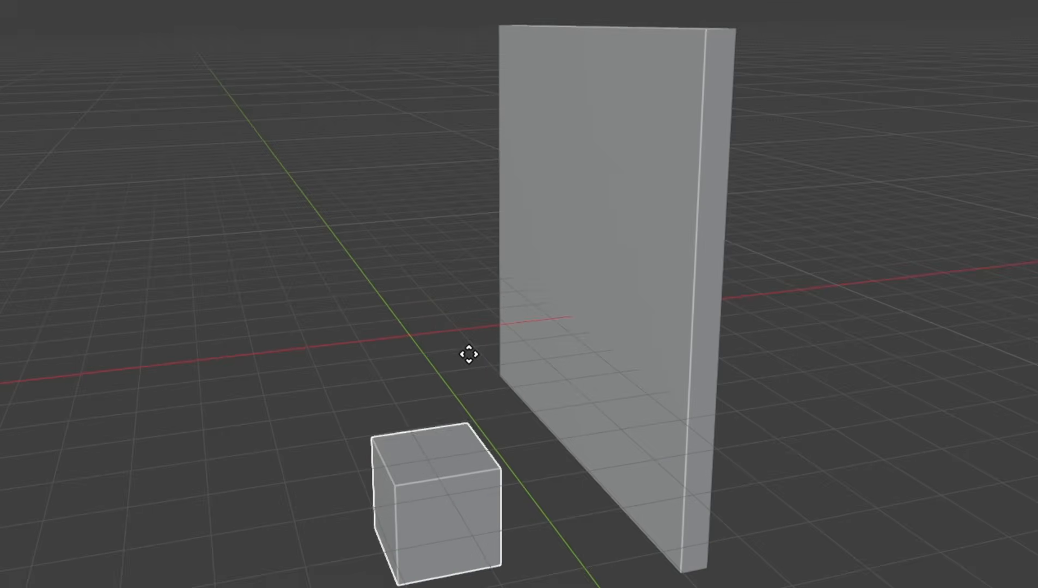
right_click(507, 38)
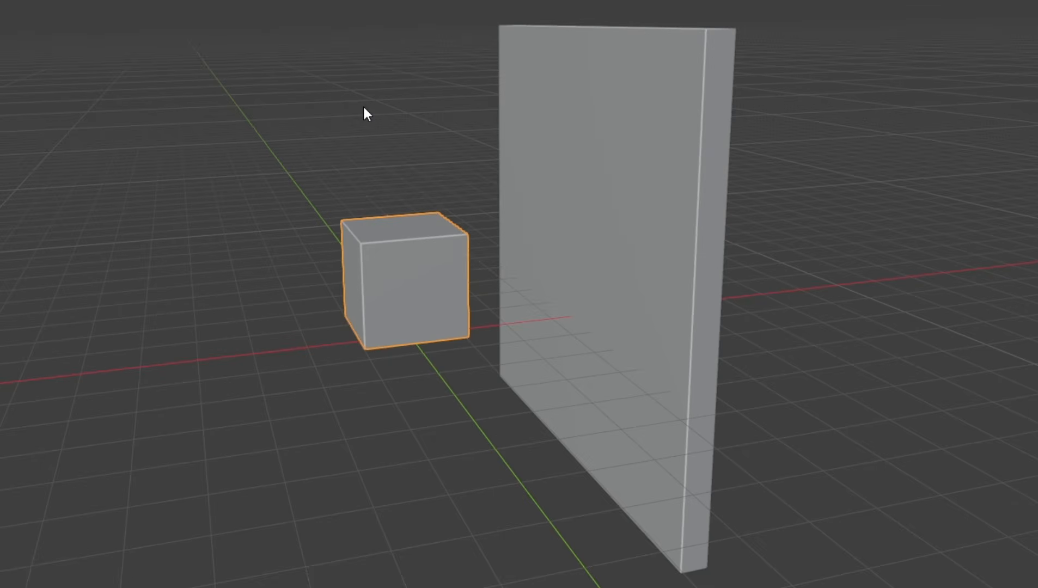
key(g)
key(x)
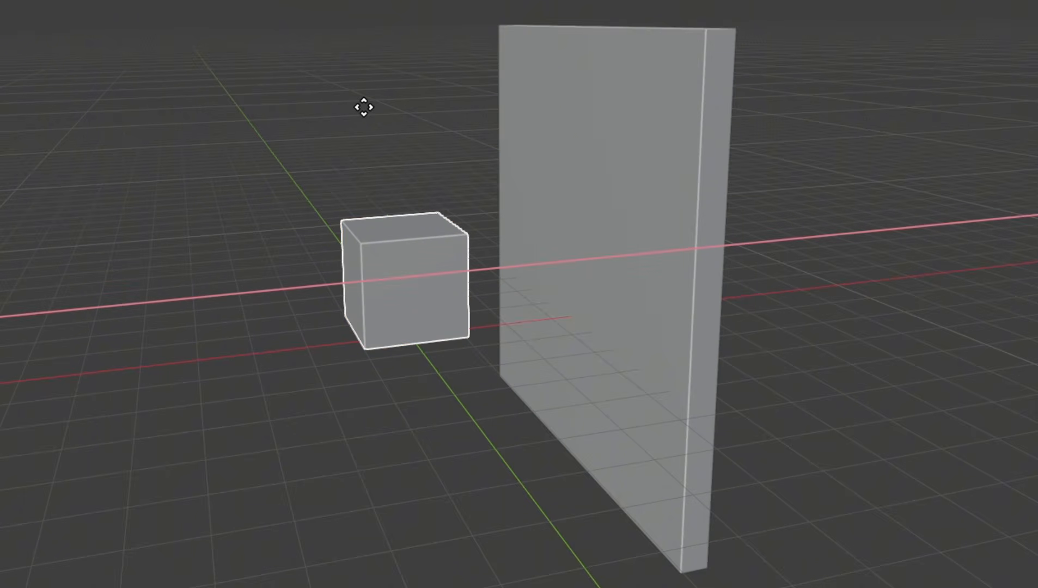
key(ctrl)
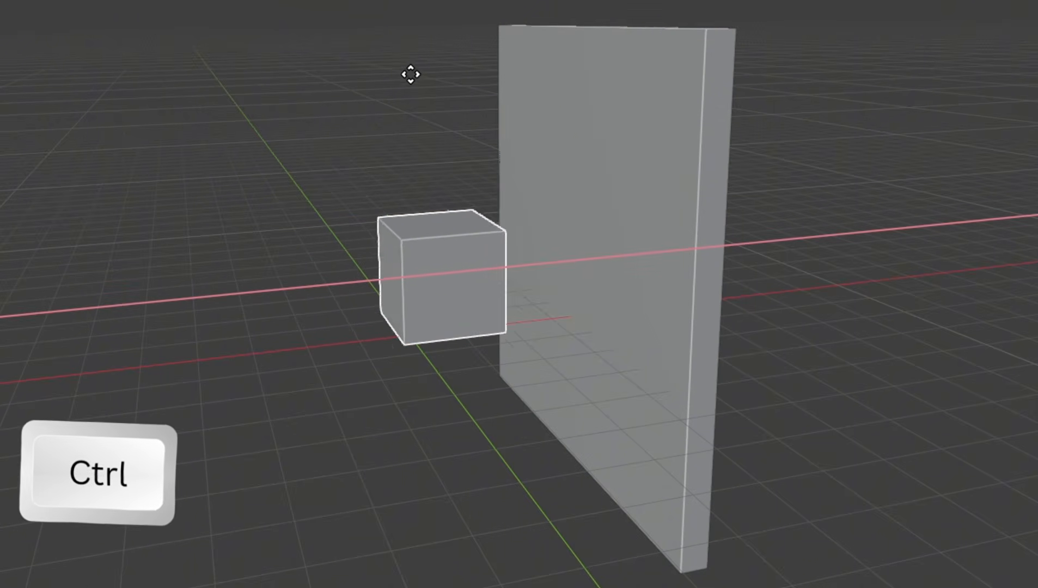
click(708, 38)
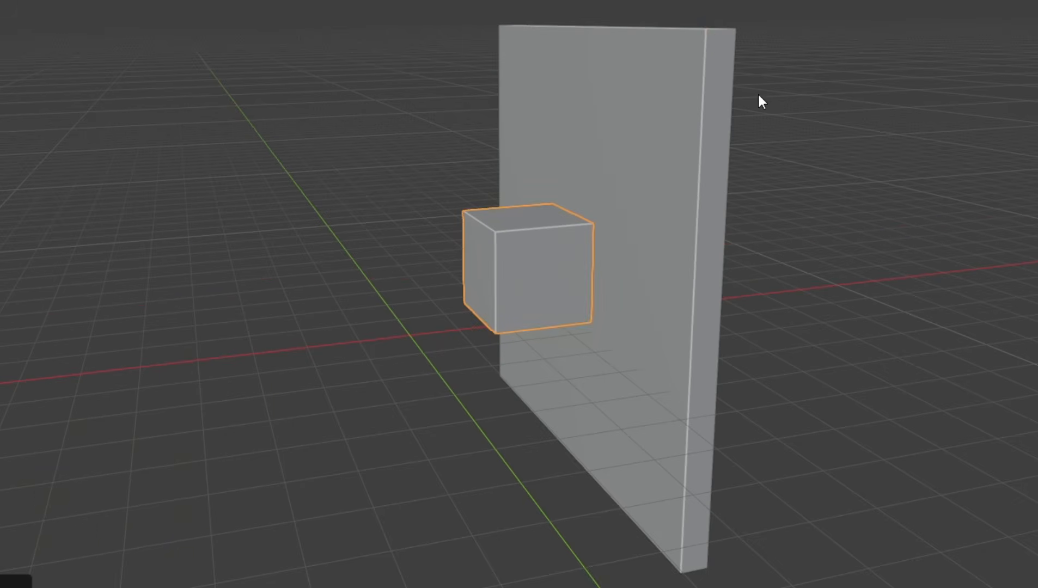
middle_drag(758, 95, 670, 82)
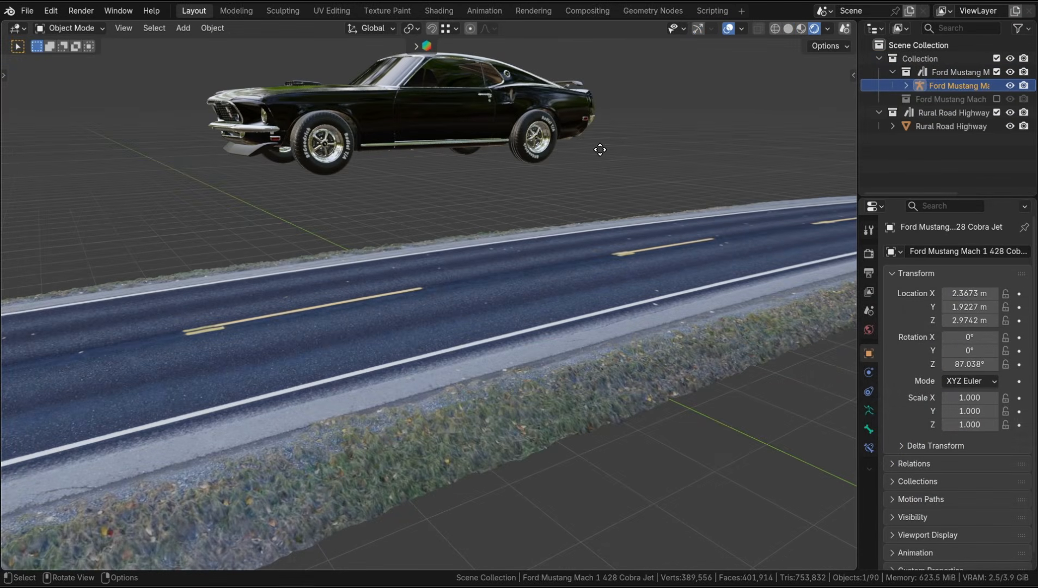
Lower the Ford Mustang along the Z axis onto the road, to a Z location of about 0.79 m
key(g)
key(z)
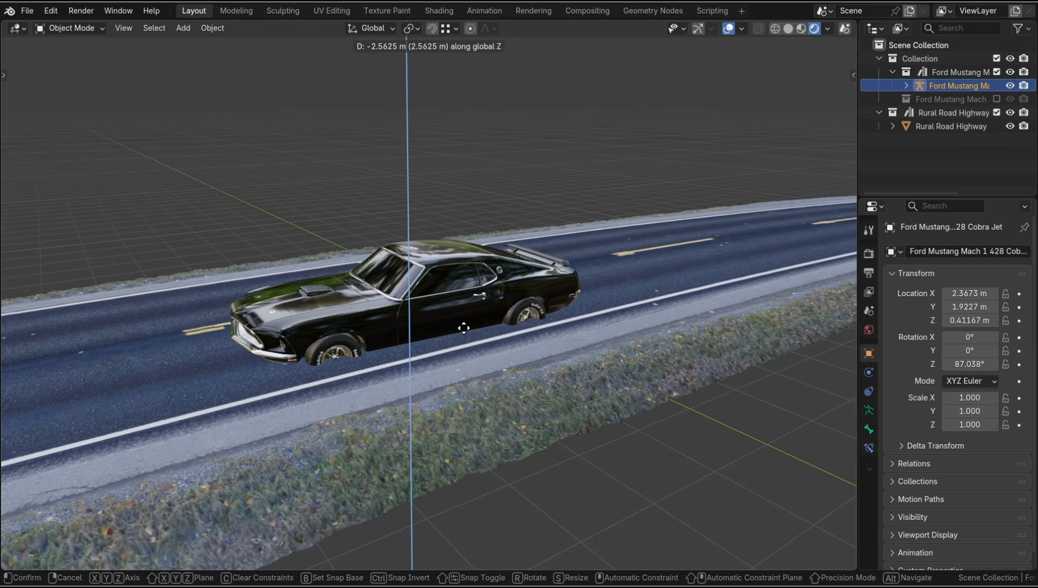
click(456, 328)
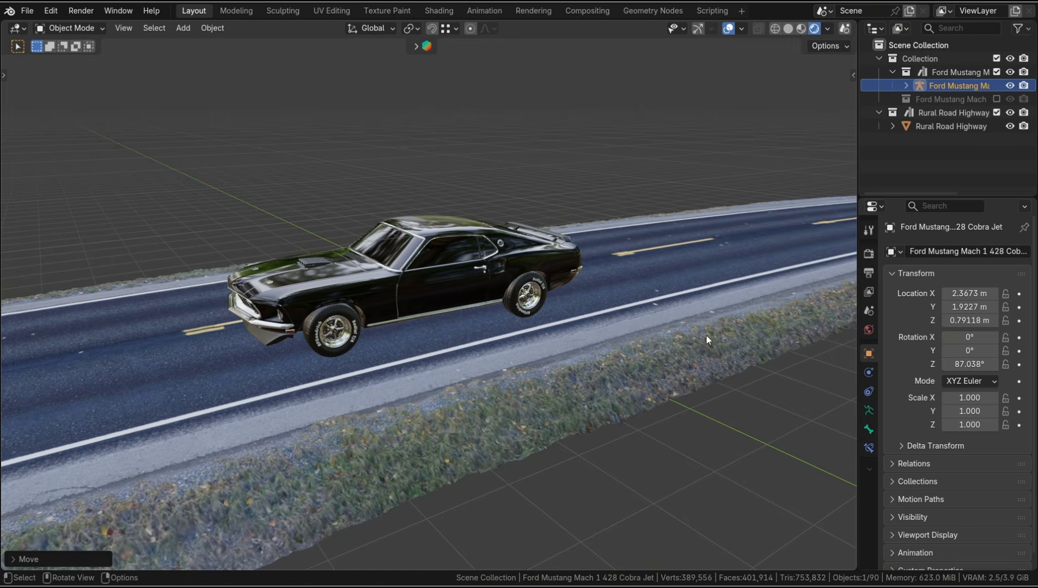
middle_drag(688, 354, 568, 355)
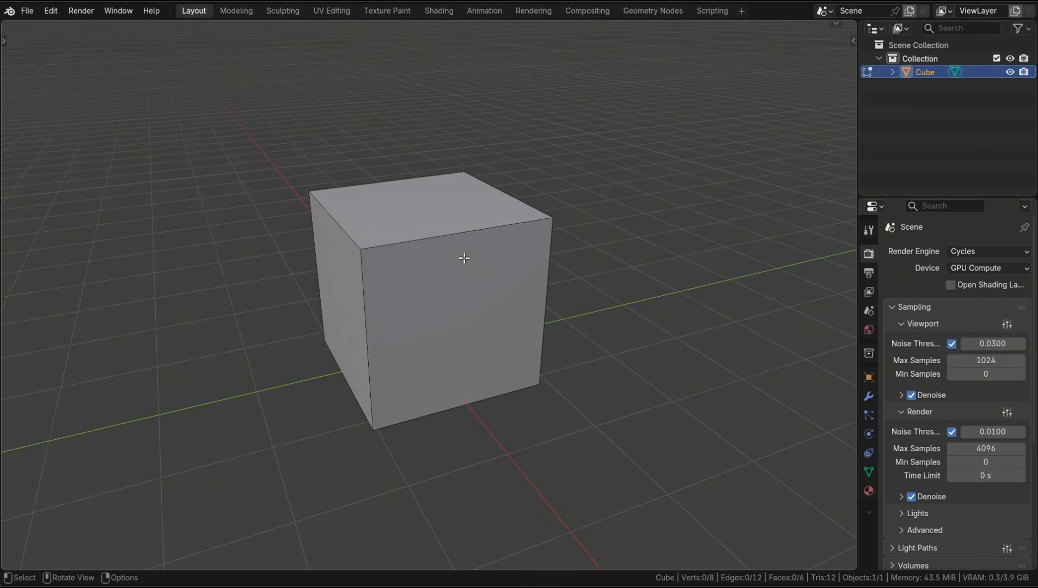
Add a centred vertical loop cut to the cube and offset edge loops from it to near both opposite sides
key(ctrl)
key(ctrl+r)
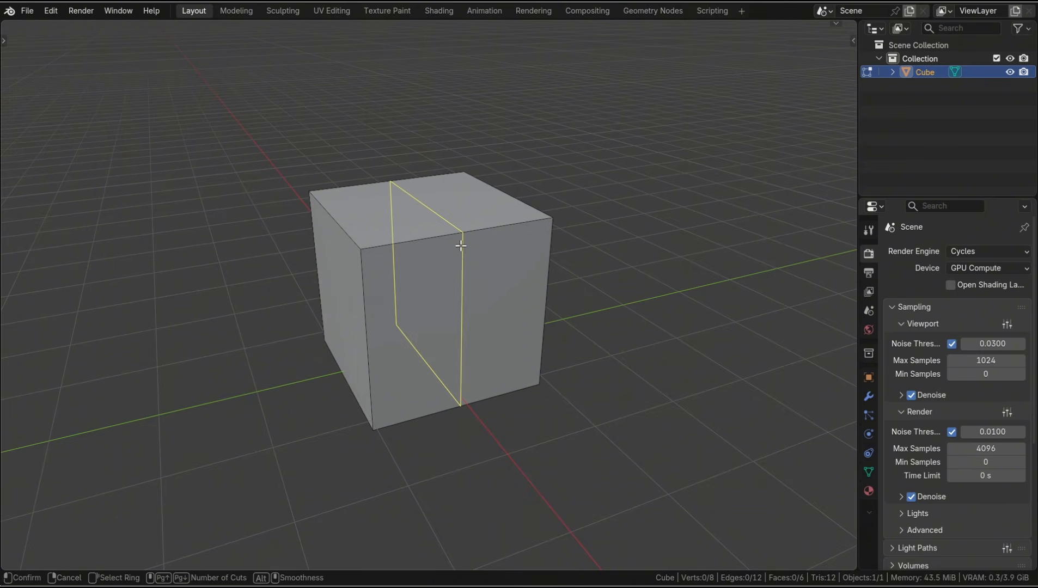
click(461, 246)
right_click(461, 247)
key(ctrl+shift+r)
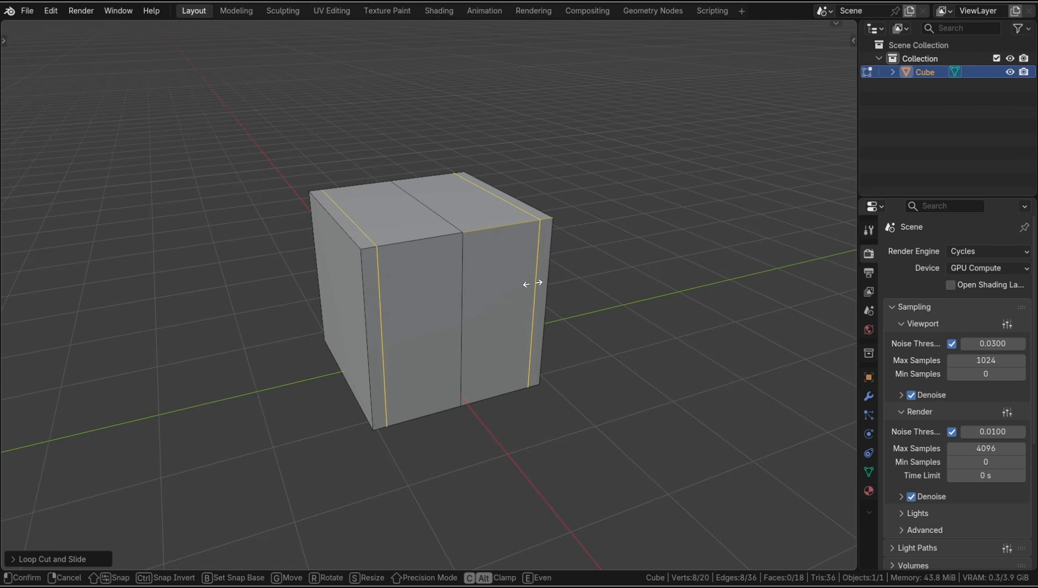
click(532, 283)
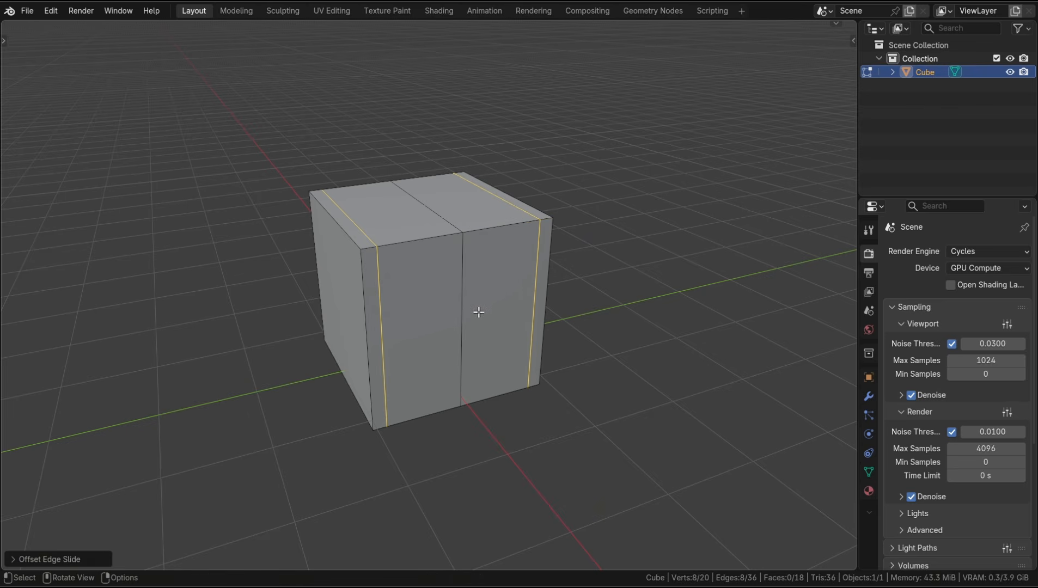
Apply a level 2 Subdivision Surface modifier to the cube and return to mesh editing
key(Tab)
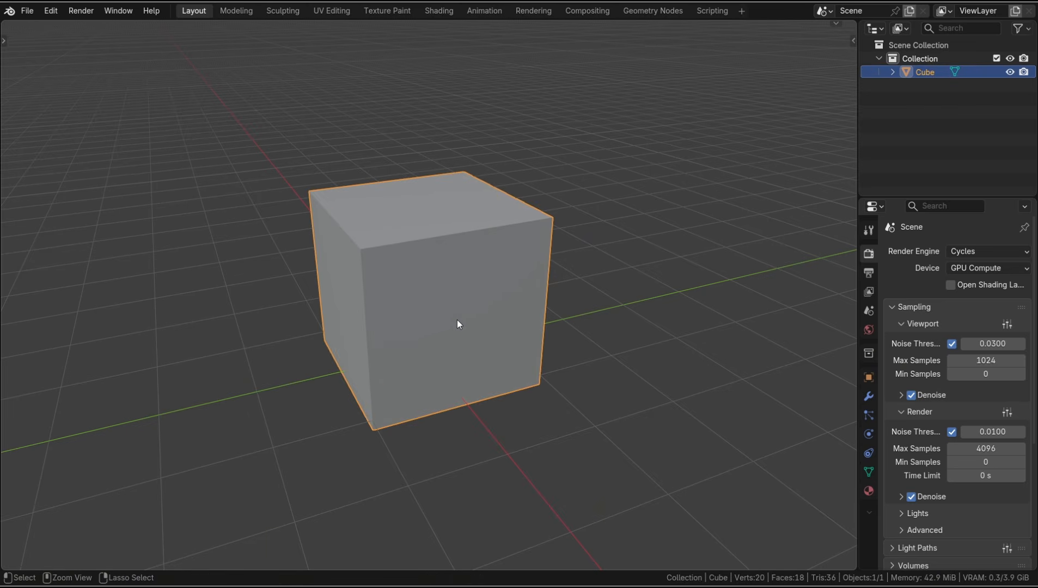
key(ctrl+2)
key(Tab)
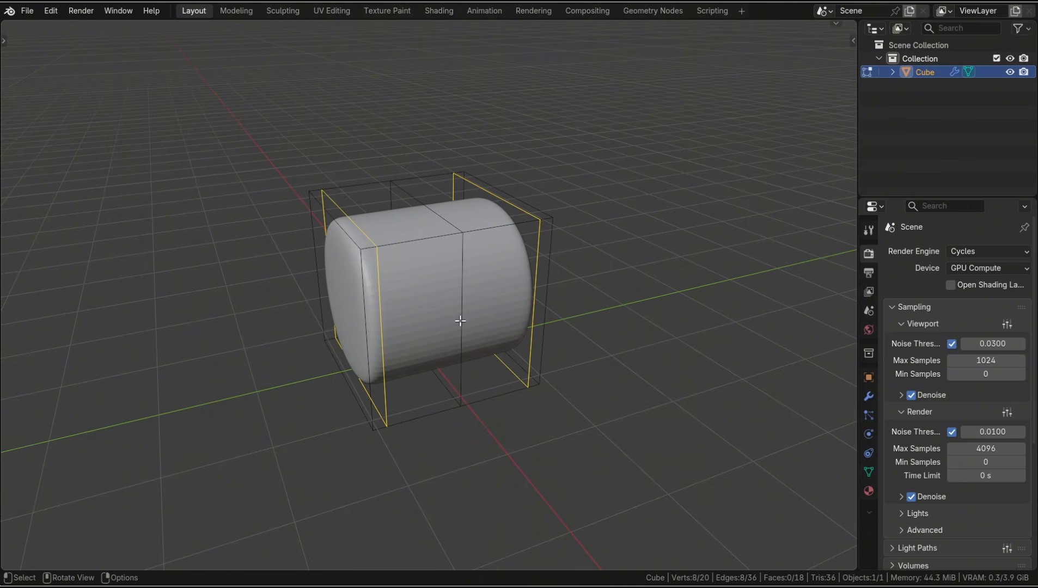
Add a centred horizontal loop cut around the subdivided cube, plus a further loop cut
key(ctrl+r)
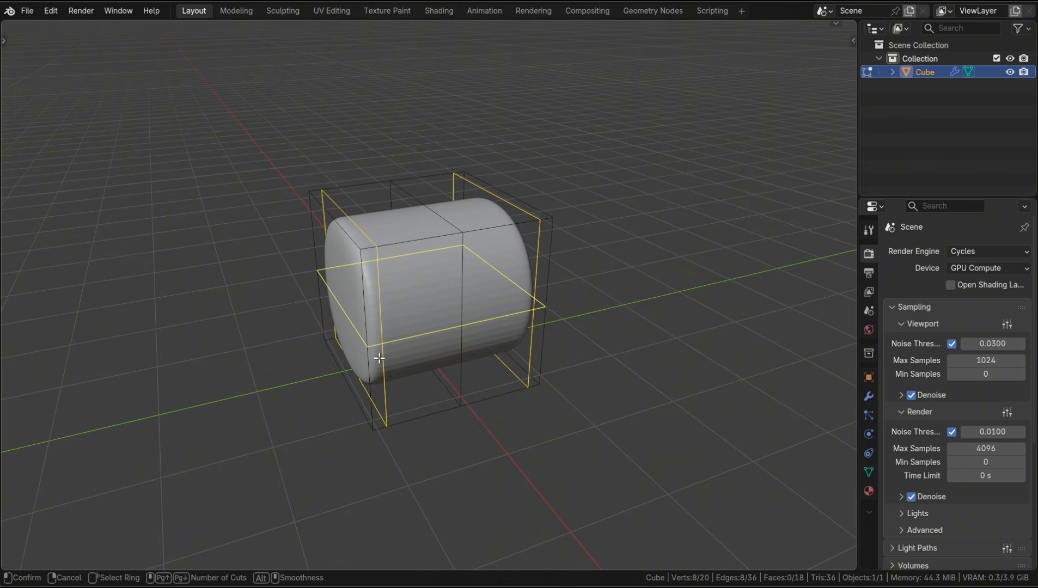
click(380, 358)
right_click(379, 358)
key(ctrl+r)
scroll(493, 341, up, 1)
click(495, 343)
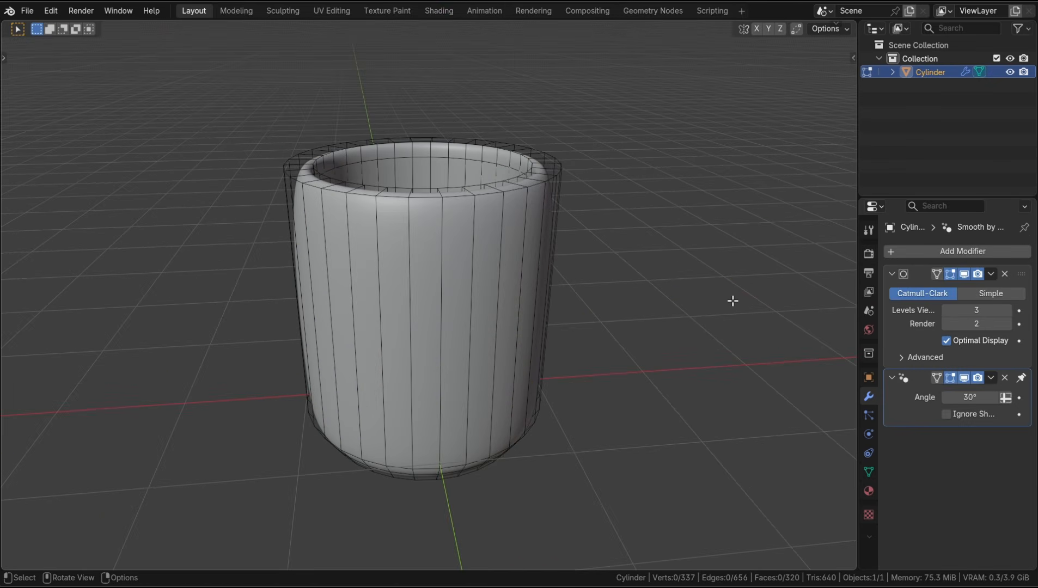
Add a centred loop cut around the cup's outer wall and offset edge loops from it toward the rim and base by about 0.93
key(ctrl+r)
click(497, 318)
right_click(496, 318)
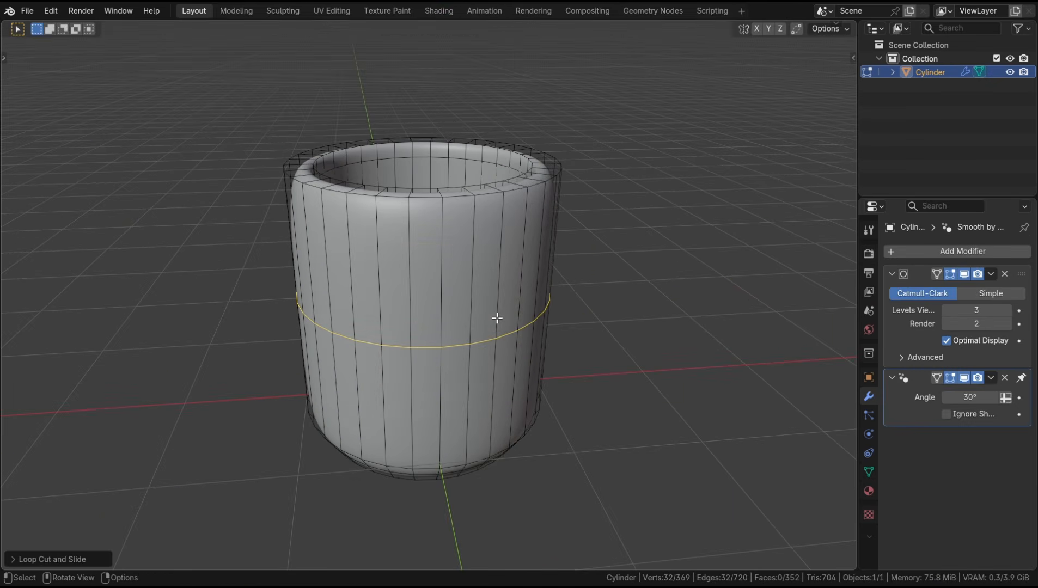
key(ctrl+shift+r)
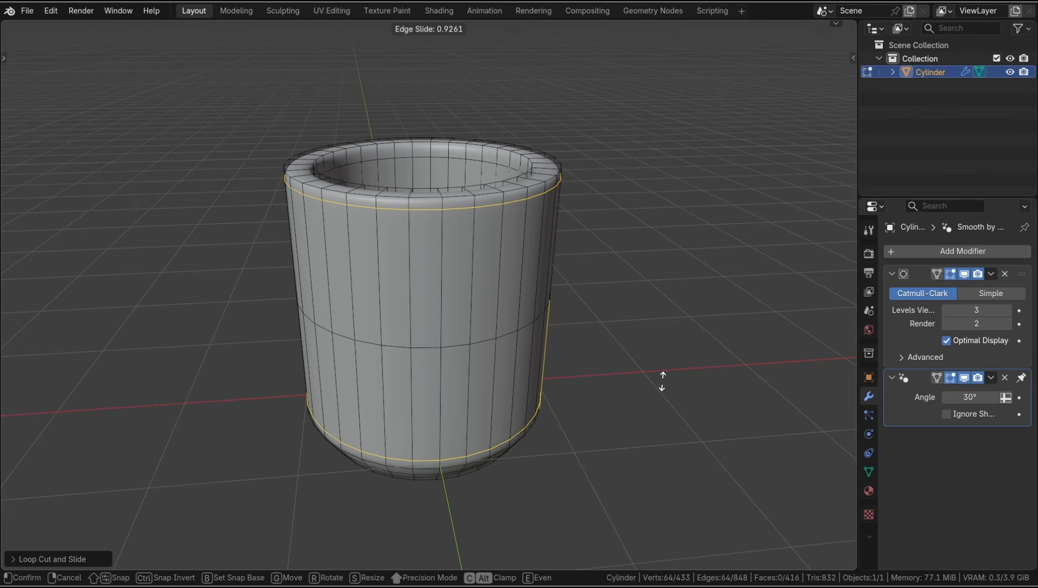
click(662, 381)
key(Tab)
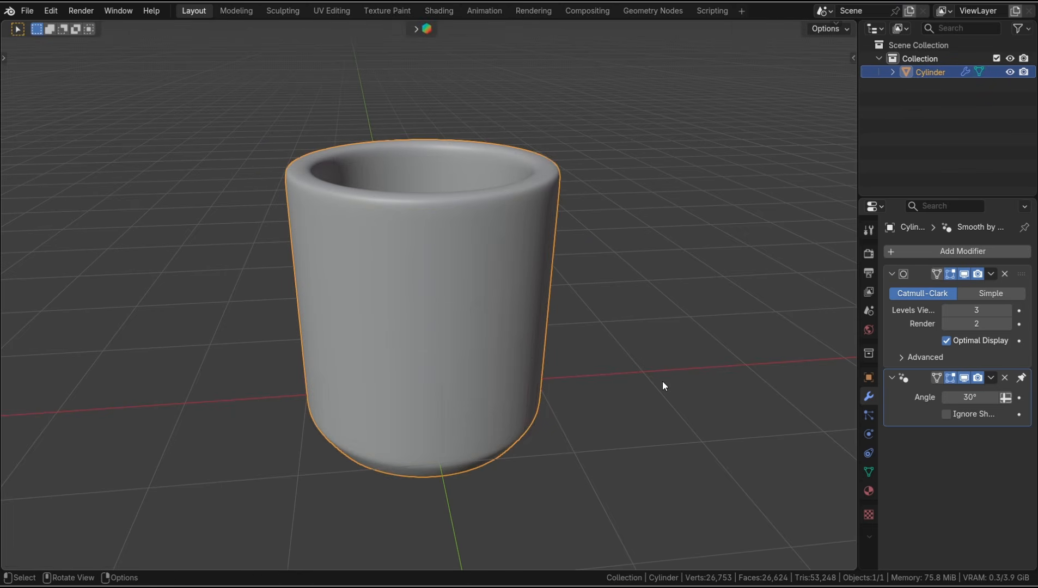
click(751, 300)
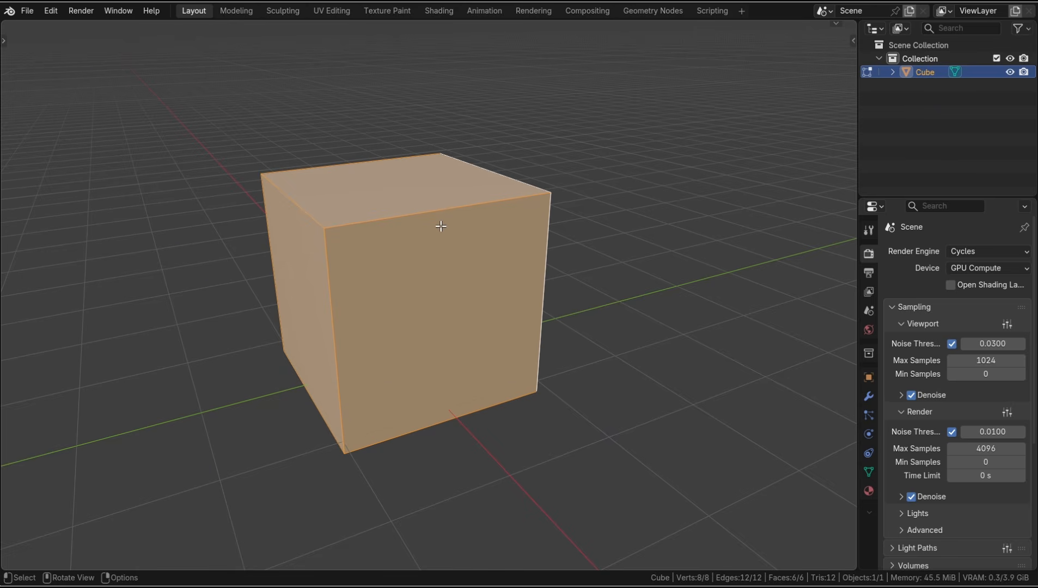
Add a centred vertical loop cut to the cube and a second cut halfway between it and one side
key(ctrl)
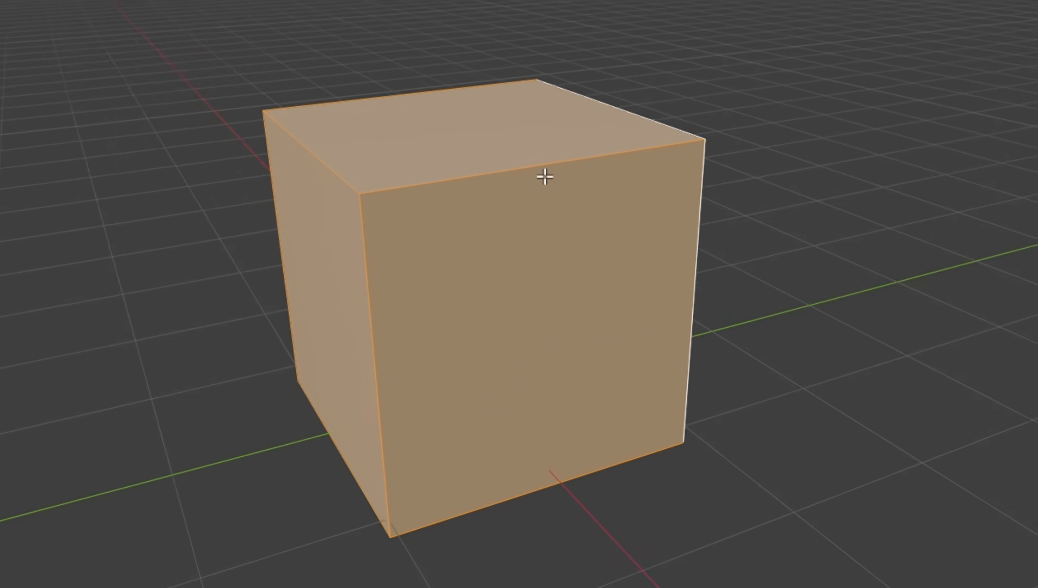
key(ctrl+r)
drag(509, 209, 486, 222)
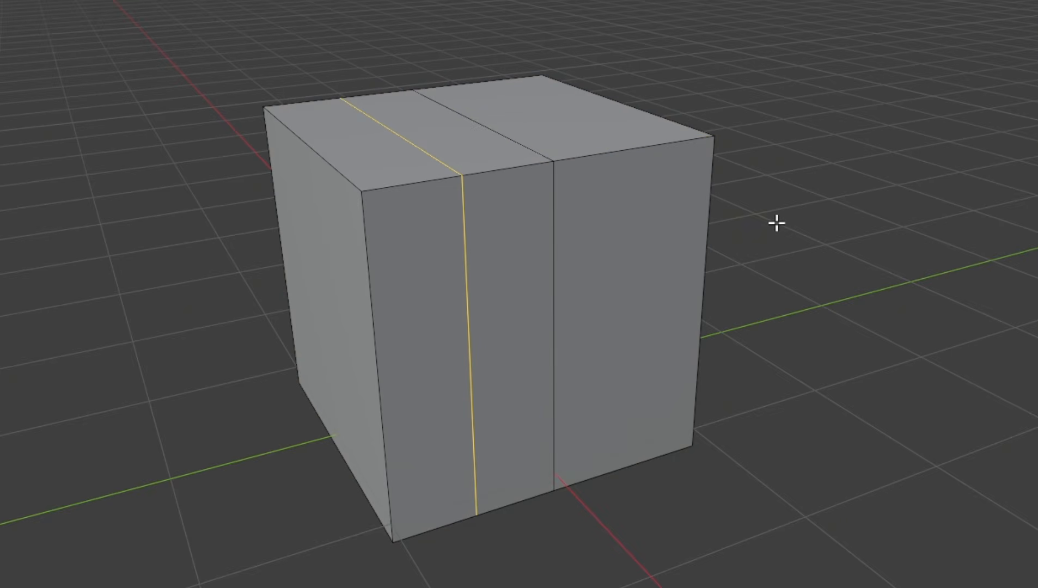
Repeat the last loop cut three times, each closer to the cube's side edge
key(shift+r)
key(shift+r)
key(shift+r)
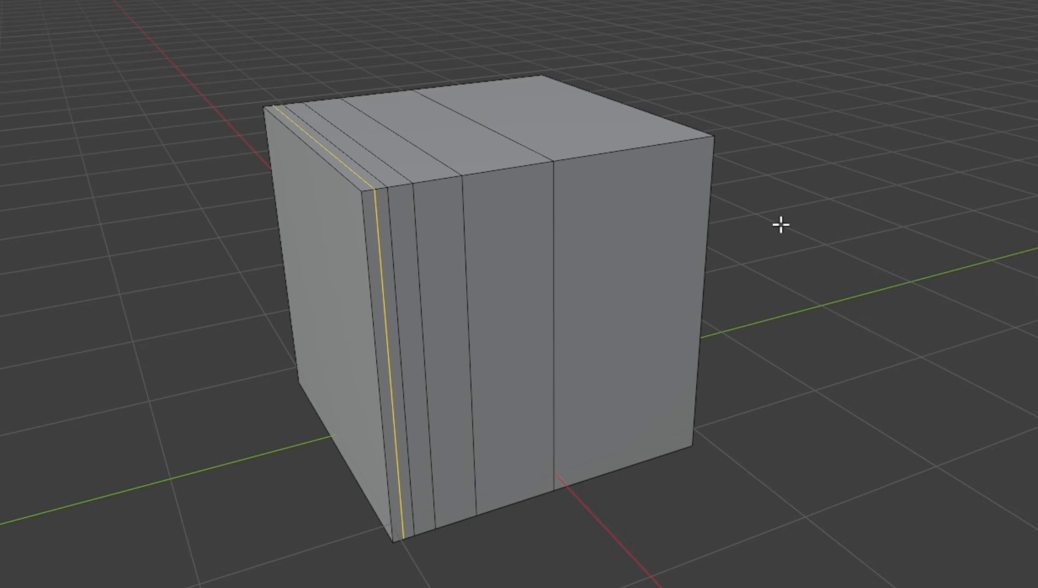
Undo the four repeated loop cuts back to the single centred cut
key(ctrl+z)
key(ctrl+z)
key(ctrl+z)
key(ctrl+z)
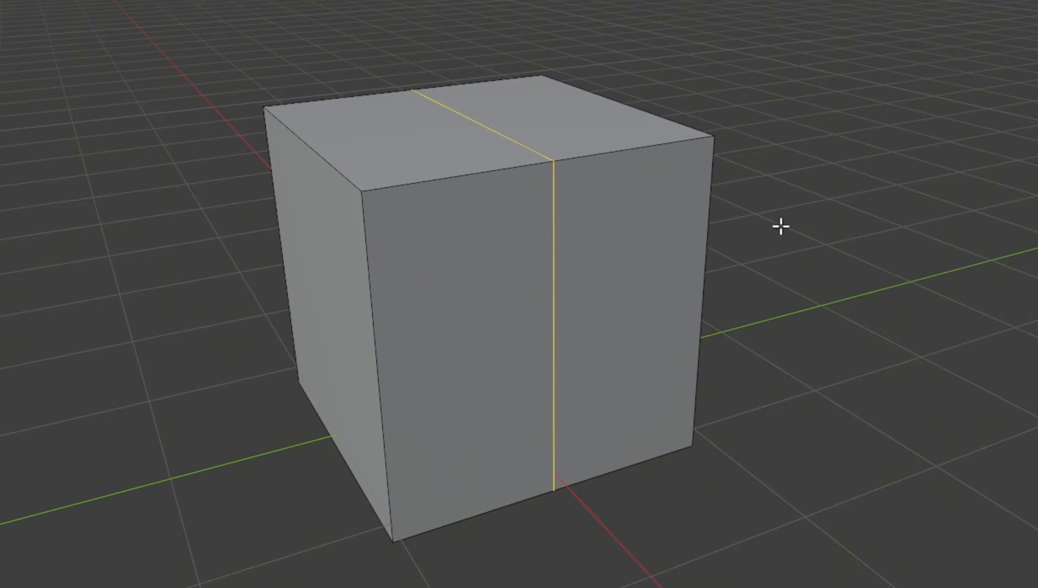
Duplicate the cube in Object Mode and place the copy beside the original along the Y axis
key(Tab)
scroll(780, 229, down, 3)
key(Tab)
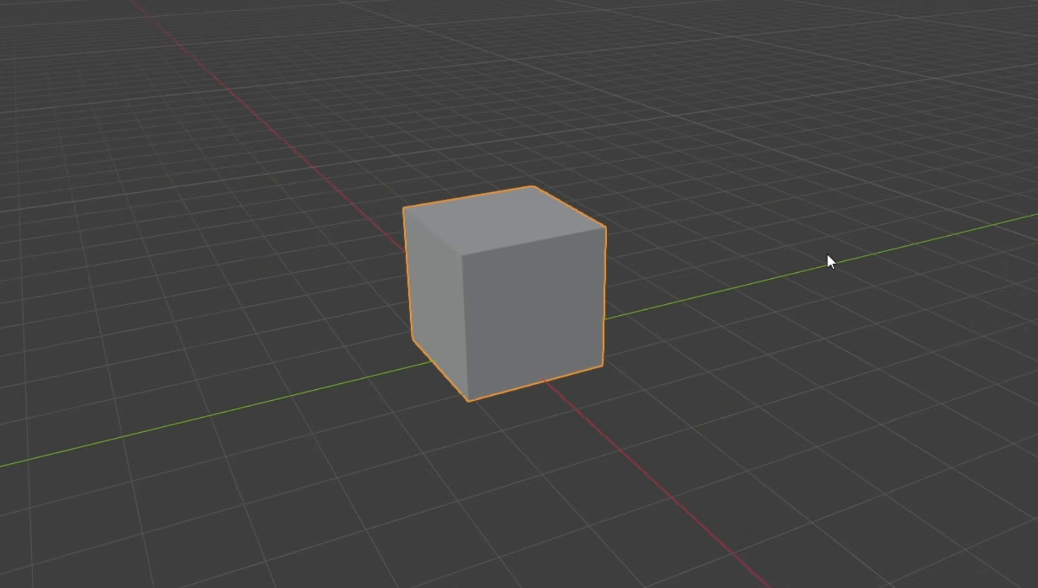
shift+middle_drag(826, 252, 673, 333)
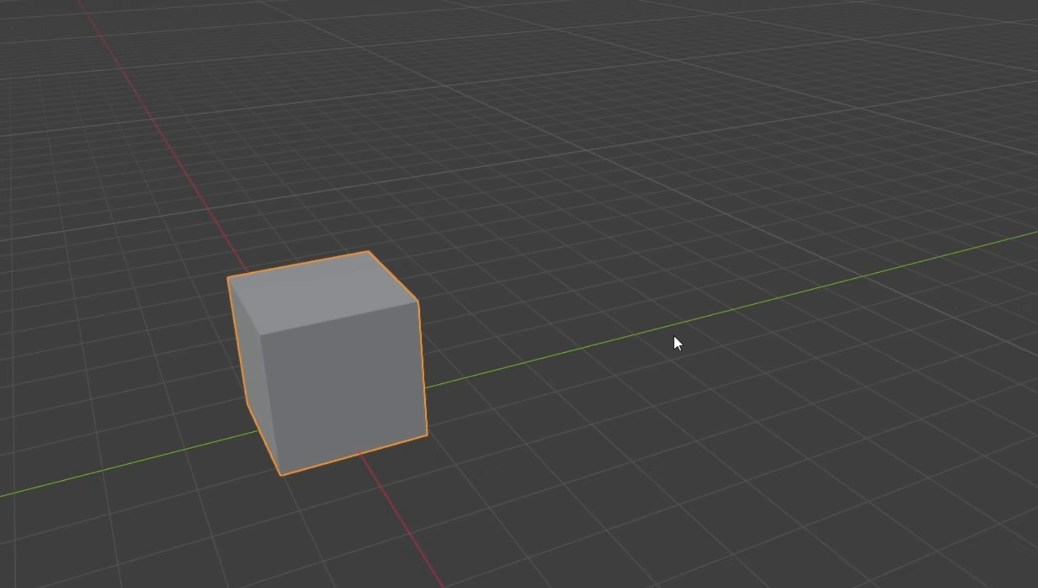
key(shift+d)
key(y)
click(853, 345)
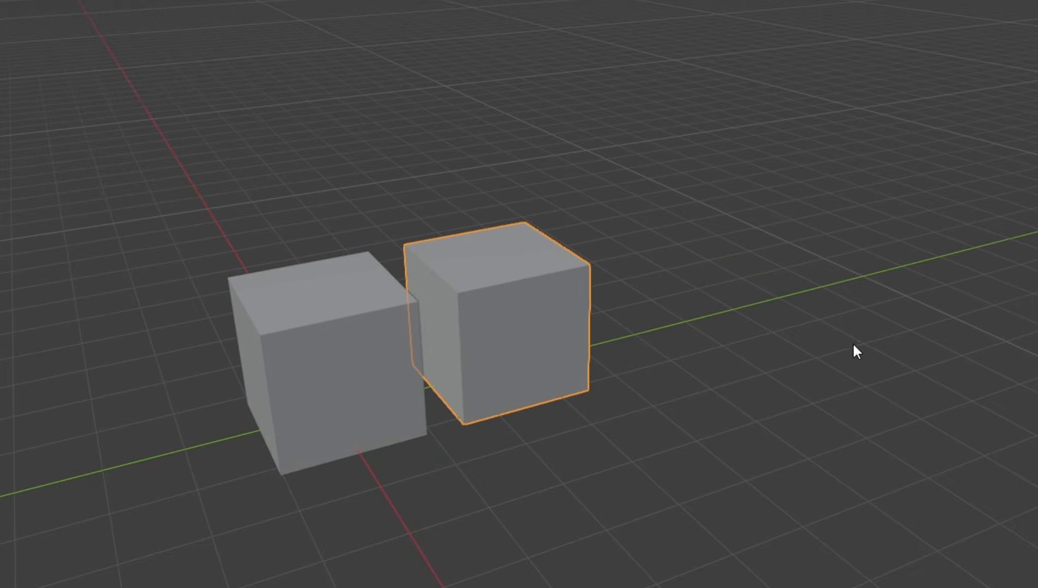
Repeat the cube duplication four times to build an evenly spaced row of six cubes
key(shift+r)
key(shift+r)
key(shift+r)
key(shift+r)
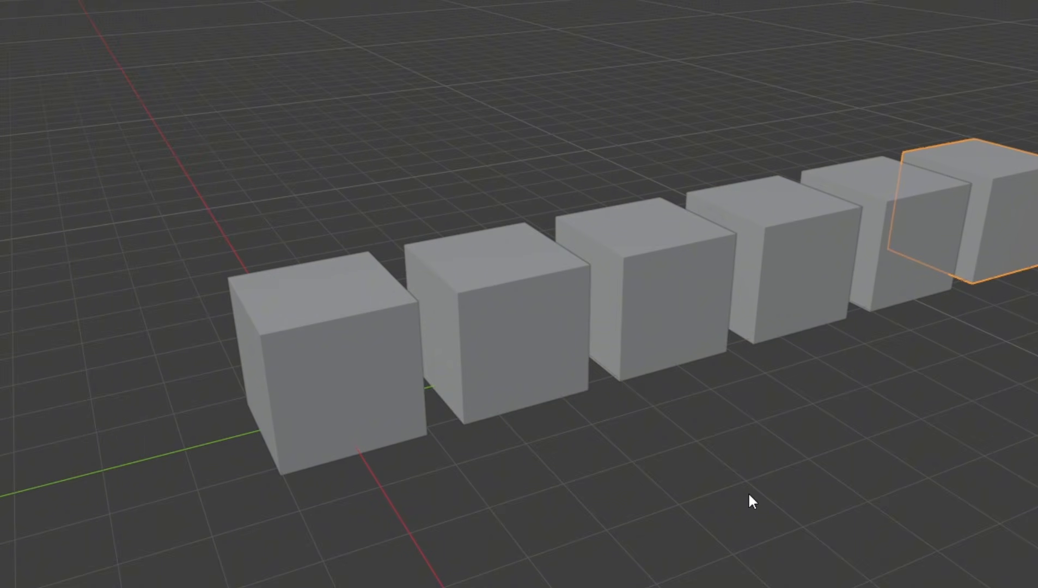
Undo all the cube duplications back to the original cube
key(ctrl+z)
key(ctrl+z)
key(ctrl+z)
key(ctrl+z)
key(ctrl+z)
key(ctrl+z)
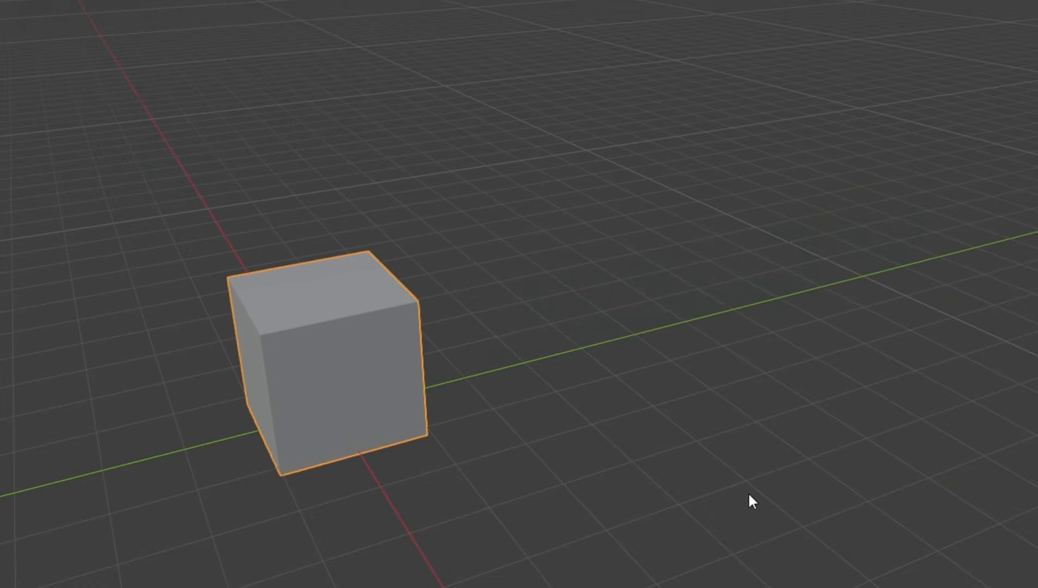
middle_drag(740, 500, 632, 507)
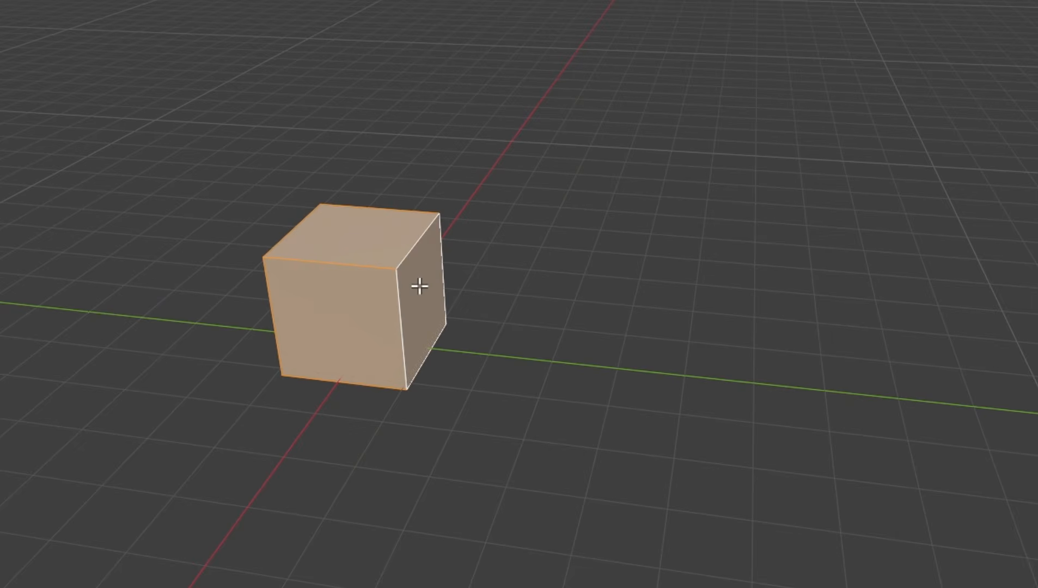
Extrude the cube's side face outward along the Y axis by about one cube length
click(439, 302)
key(e)
click(564, 333)
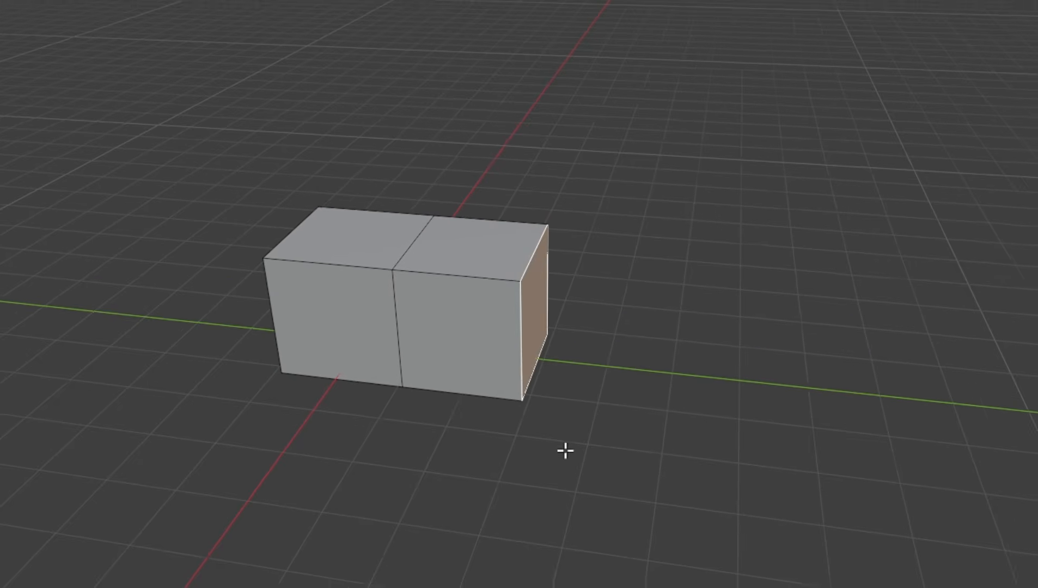
Repeat the face extrusion four times to lengthen the cube into a row of equal segments along the Y axis
key(shift+r)
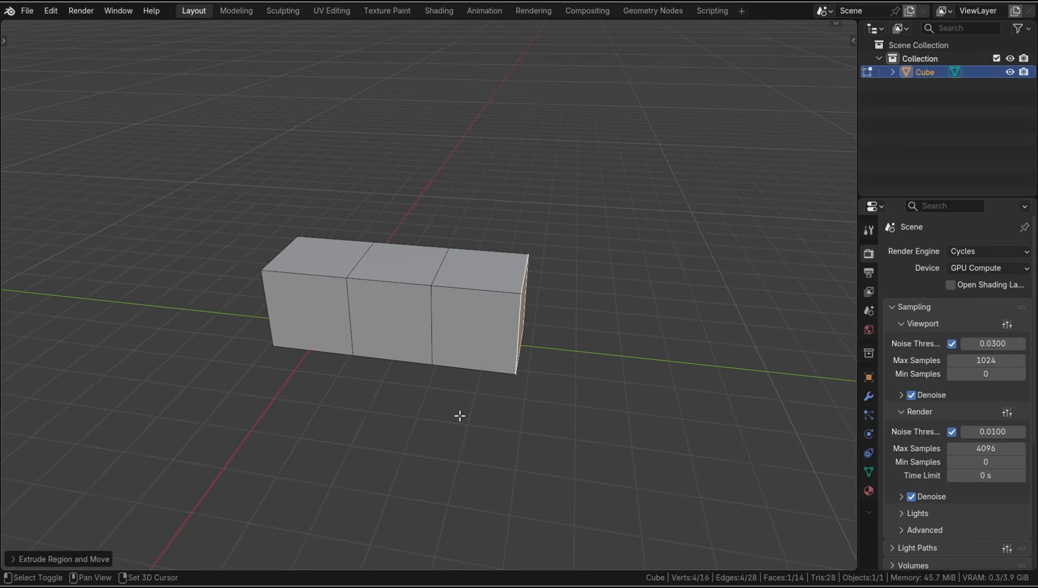
key(shift+r)
key(shift+r)
key(shift+r)
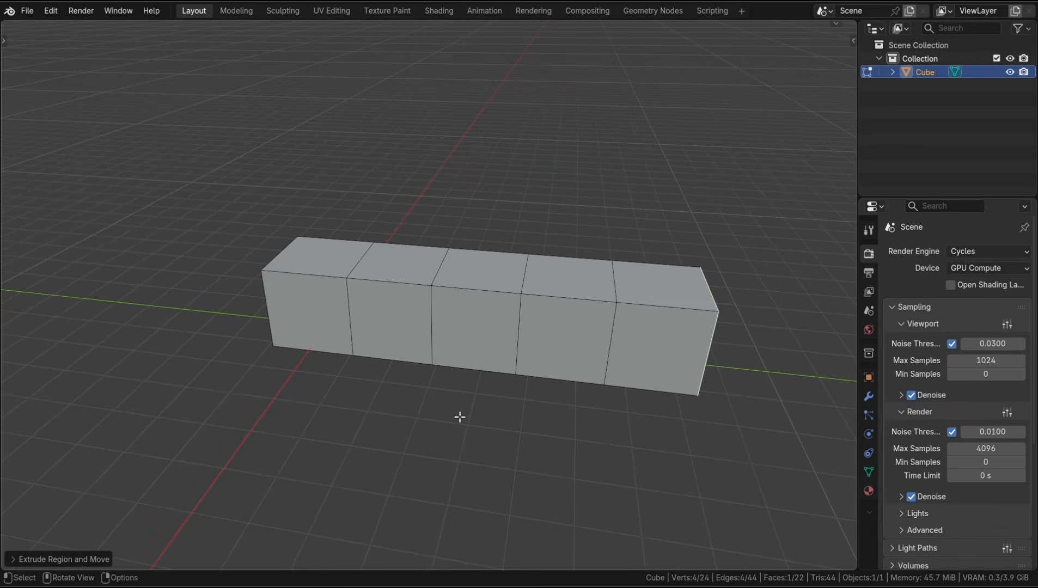
Undo all the face extrusions back to the original cube
key(ctrl+z)
key(ctrl+z)
key(ctrl+z)
key(ctrl+z)
key(ctrl+z)
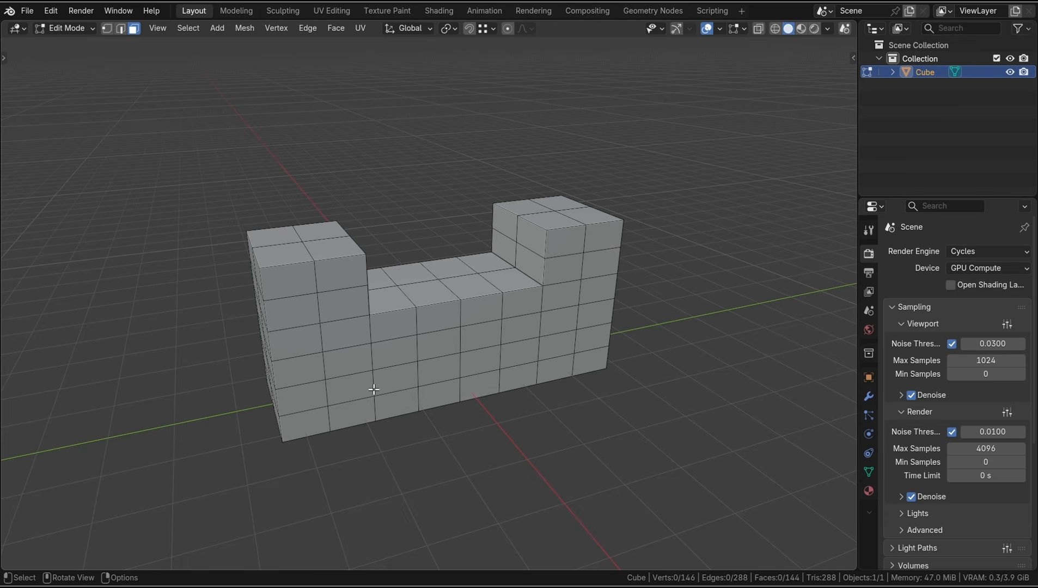
Select one face on top of the U-shaped block's tower and extend the selection to all faces with a similar normal
click(274, 238)
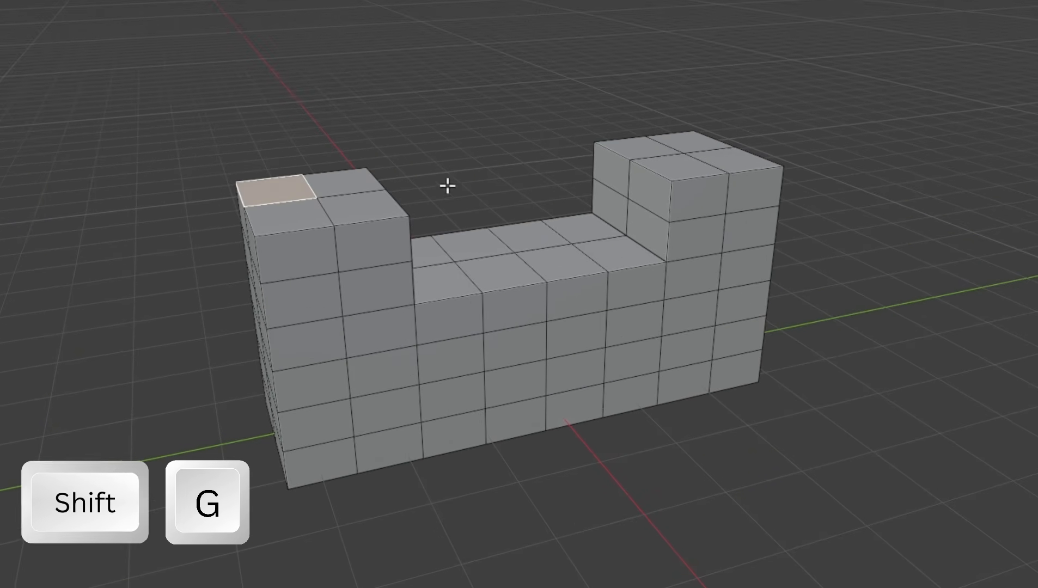
key(shift+g)
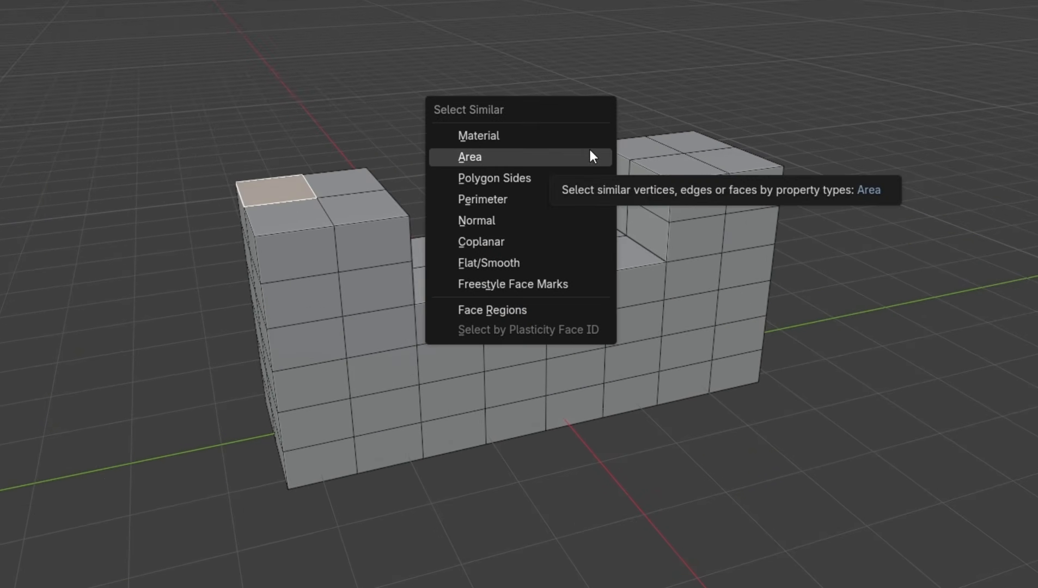
click(565, 220)
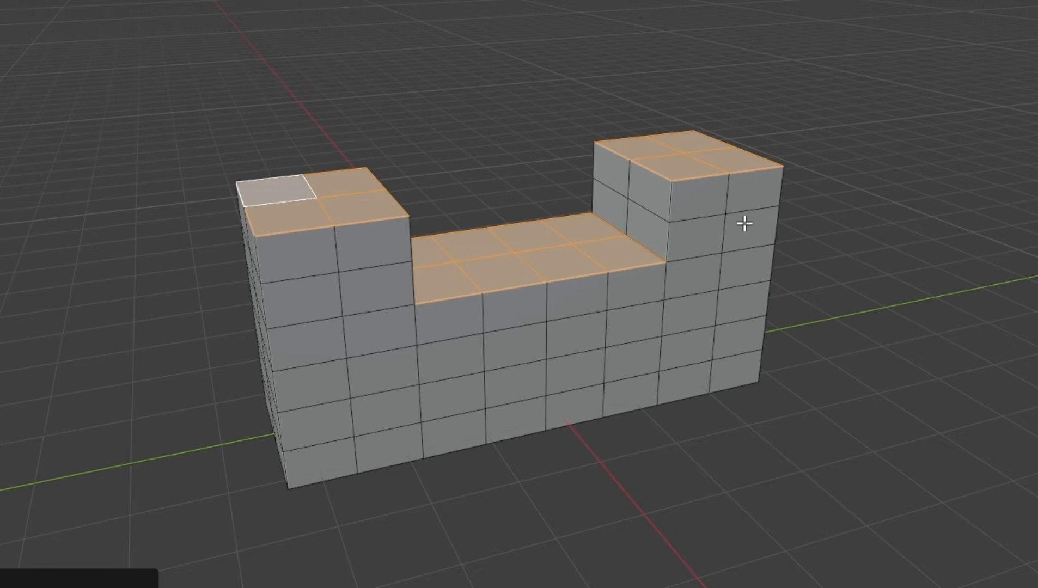
Select the tower's four top faces as a filled region, select similar faces by Area and adjust the comparison threshold
click(285, 195)
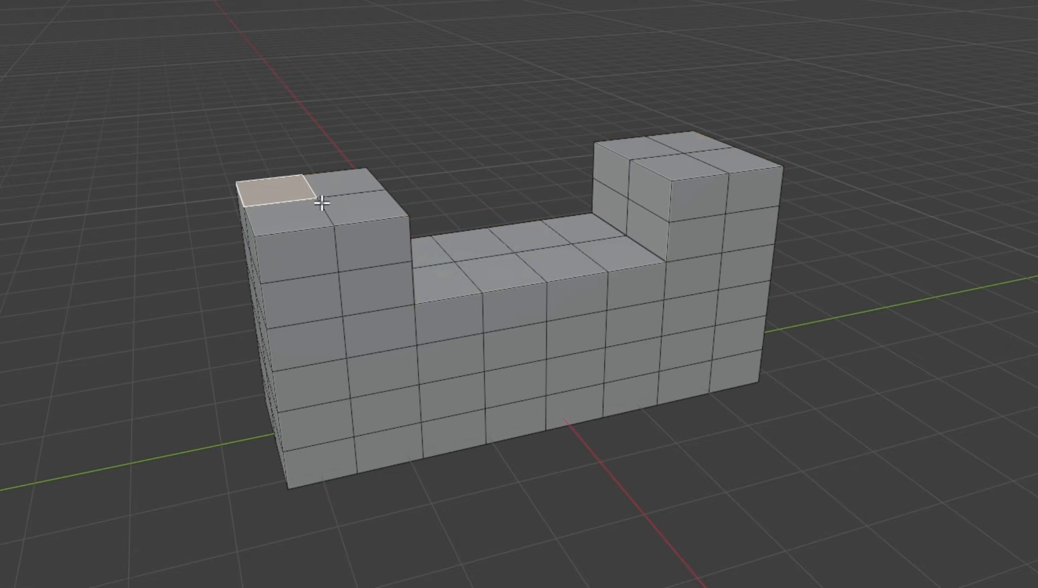
ctrl+shift+click(376, 211)
key(shift+g)
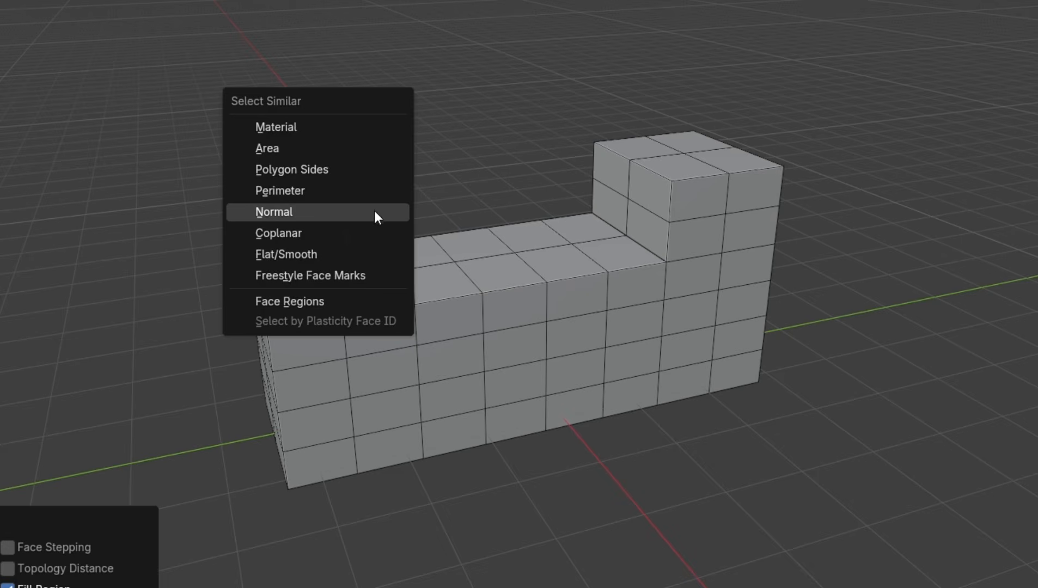
click(330, 147)
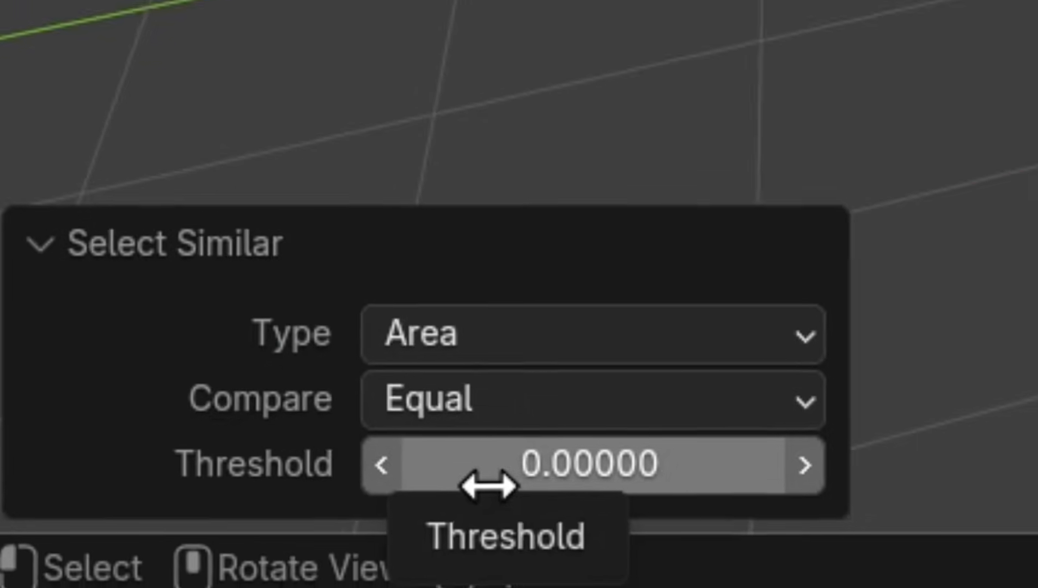
drag(489, 484, 539, 484)
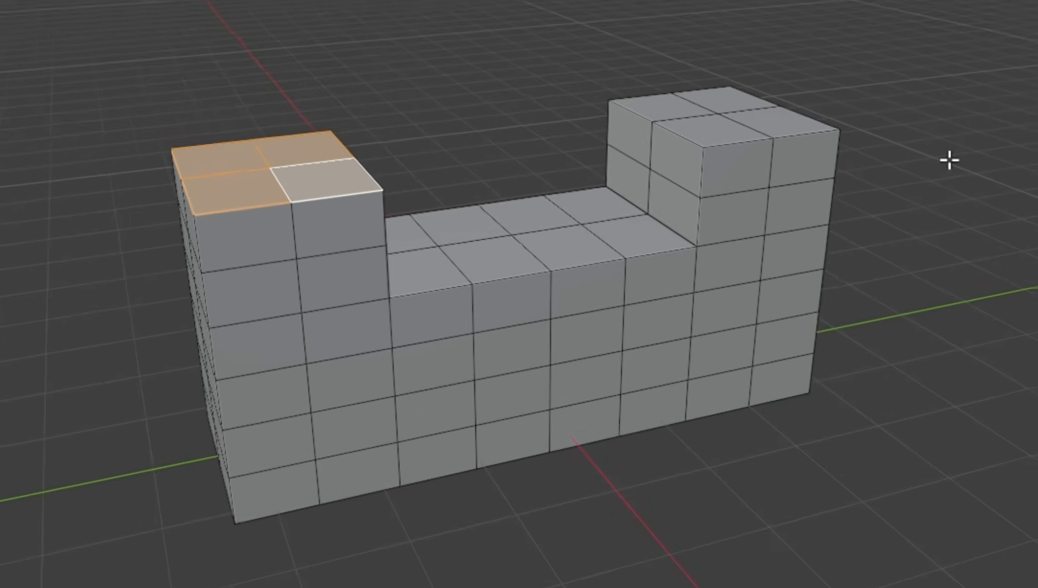
Grow the selection from the tower's four top faces by two levels and shrink it back by two
key(ctrl+KP_Add)
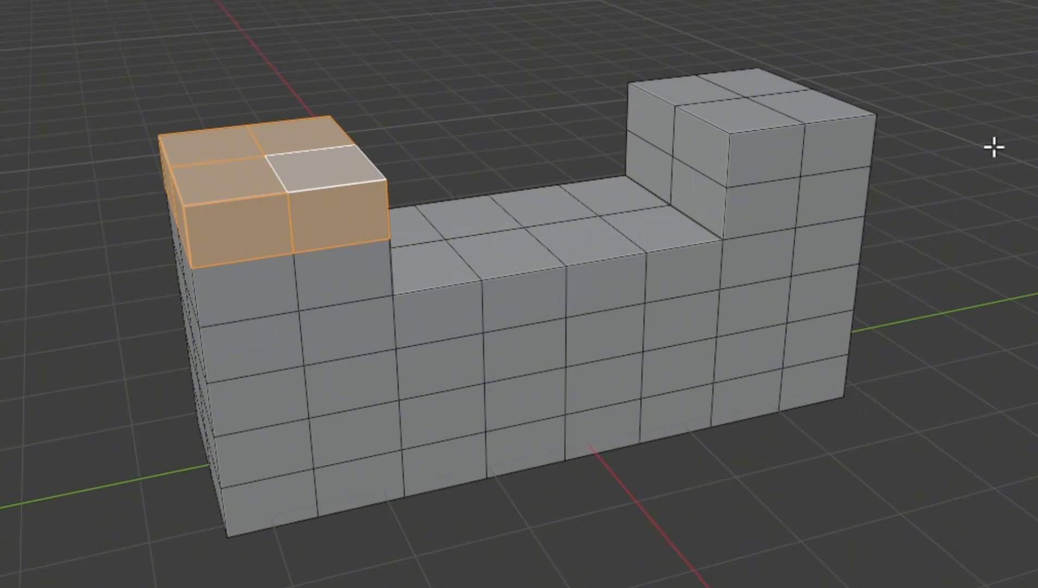
key(ctrl+KP_Add)
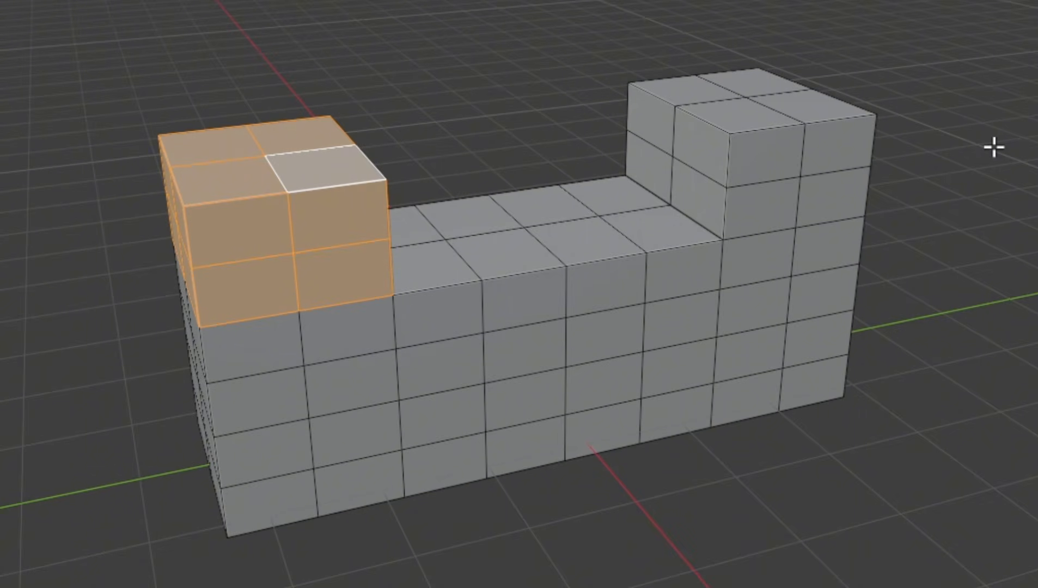
key(ctrl+KP_Subtract)
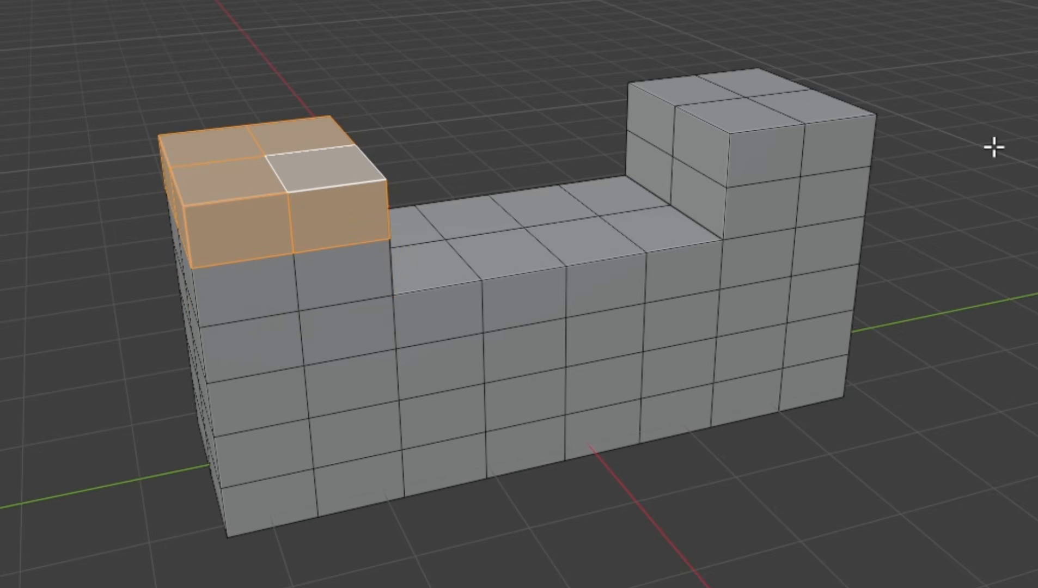
key(ctrl+KP_Subtract)
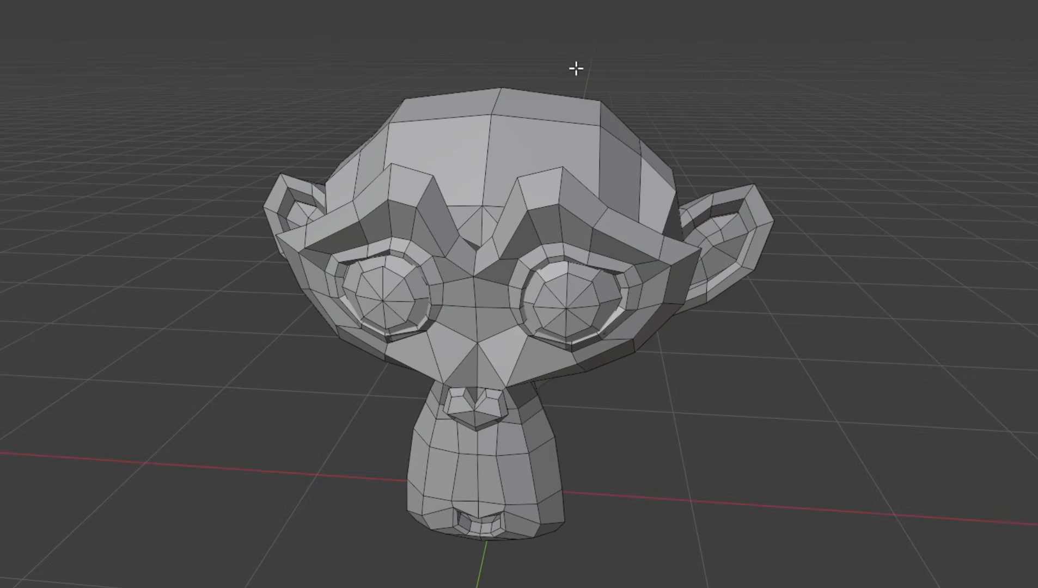
Try selecting faces on top of the monkey head with a selection box, and clear the selection
click(514, 111)
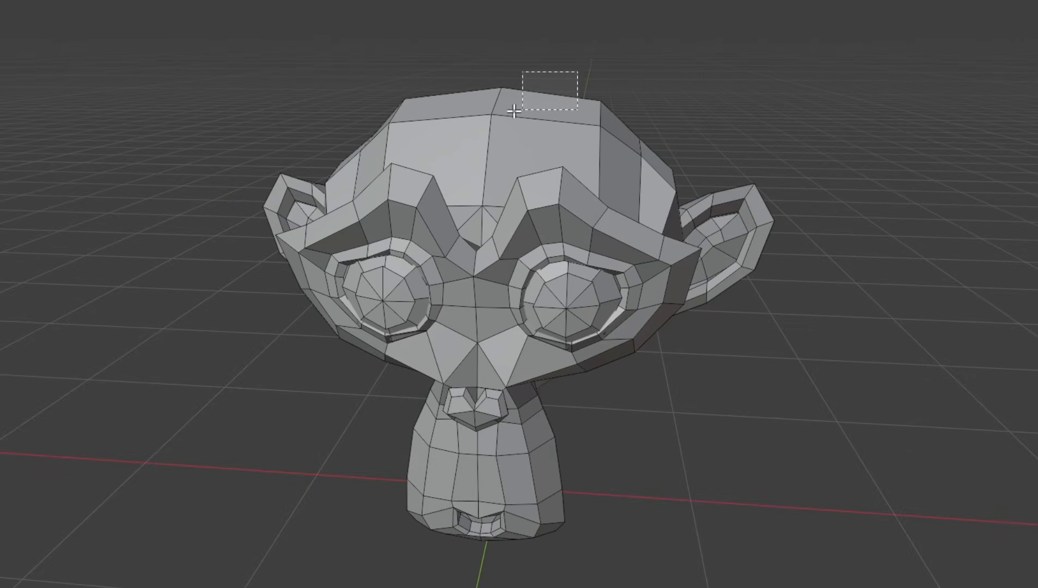
shift+click(499, 89)
middle_drag(586, 73, 580, 124)
drag(572, 122, 528, 137)
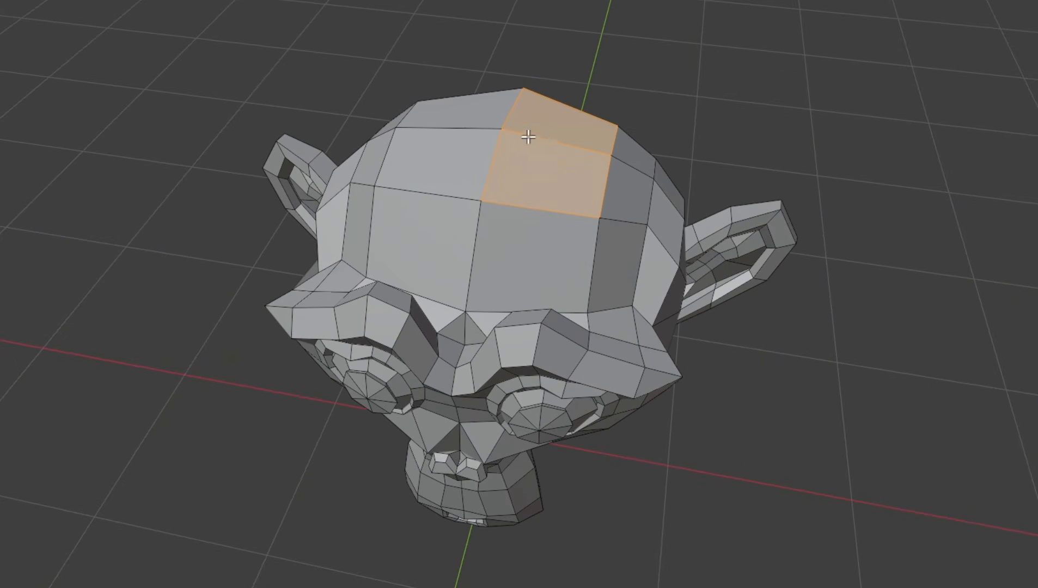
click(453, 101)
click(619, 84)
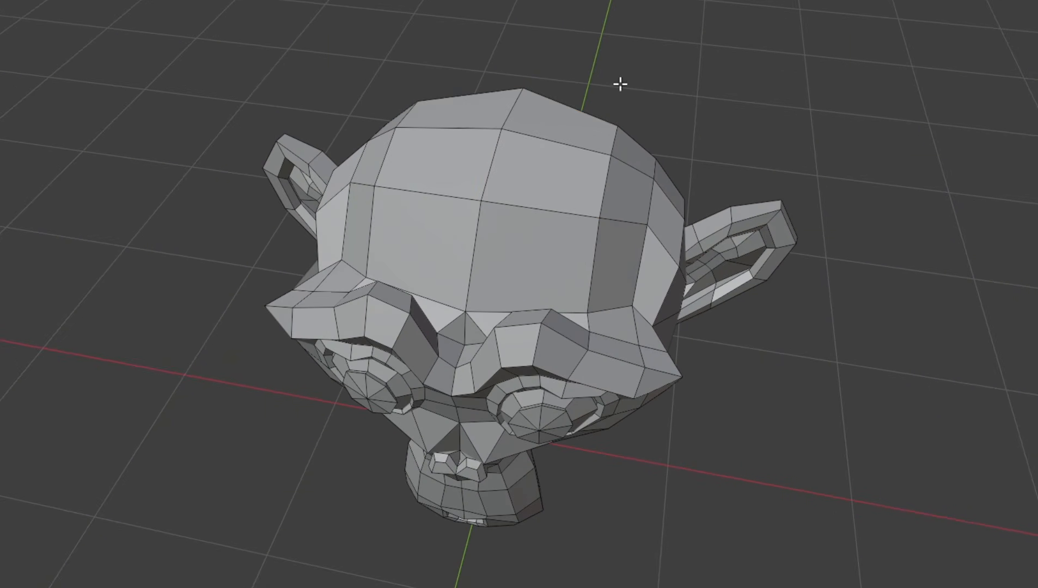
Select the region of faces covering the top of the monkey head
click(490, 115)
ctrl+shift+click(535, 168)
middle_drag(535, 168, 560, 129)
middle_drag(556, 106, 548, 111)
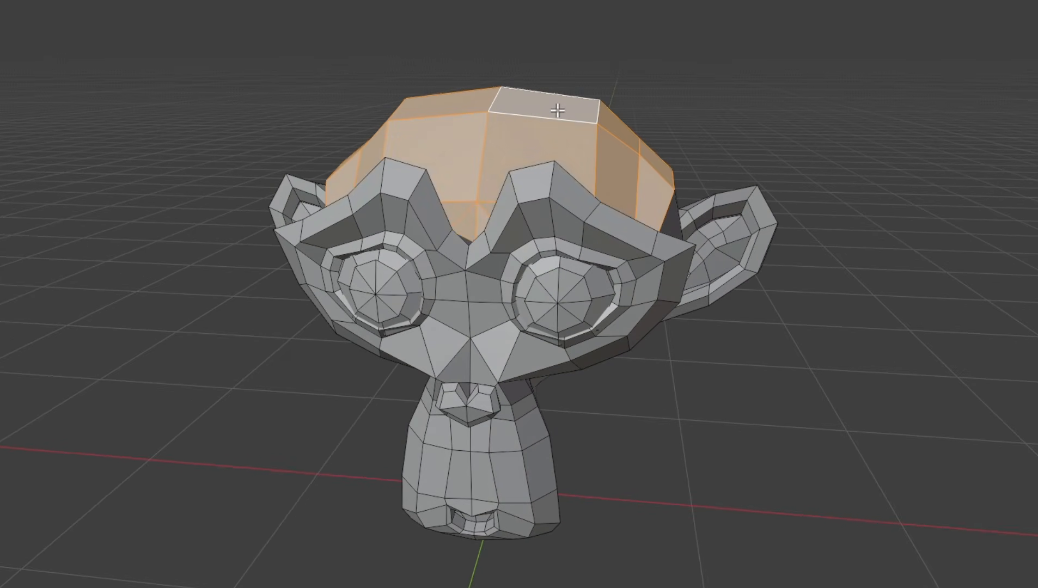
Alternately grow and shrink the face selection on the monkey head by several levels
key(ctrl+KP_Add)
key(ctrl+KP_Add)
key(ctrl+KP_Add)
key(ctrl+KP_Subtract)
key(ctrl+KP_Subtract)
key(ctrl+KP_Add)
key(ctrl+KP_Add)
key(ctrl+KP_Add)
key(ctrl+KP_Add)
key(ctrl+KP_Subtract)
key(ctrl+KP_Subtract)
key(ctrl+KP_Subtract)
key(ctrl+KP_Subtract)
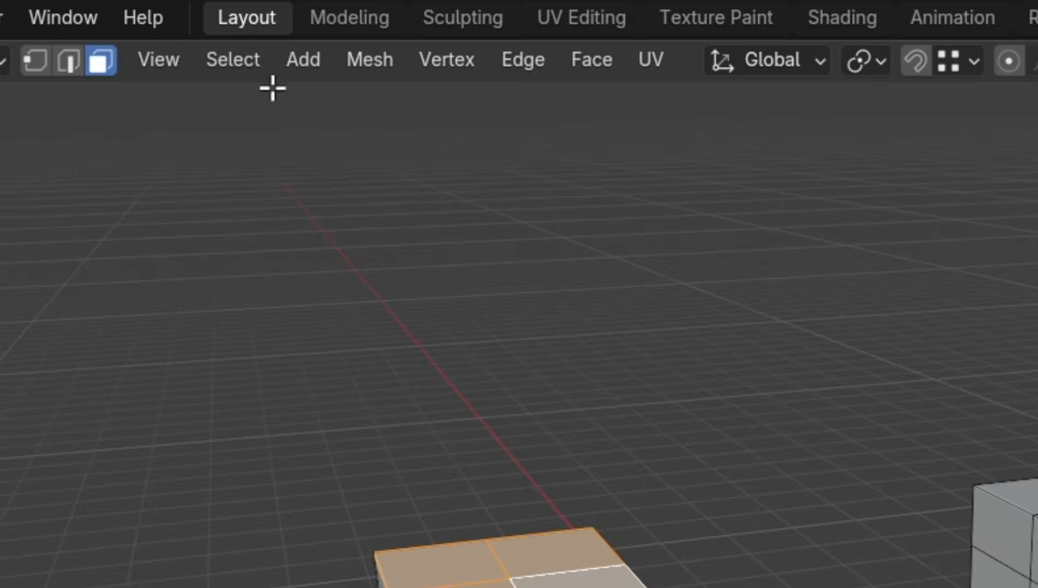
Look up the commands for growing and shrinking selections, and select all faces with the same normal as the tower's four top faces
click(233, 59)
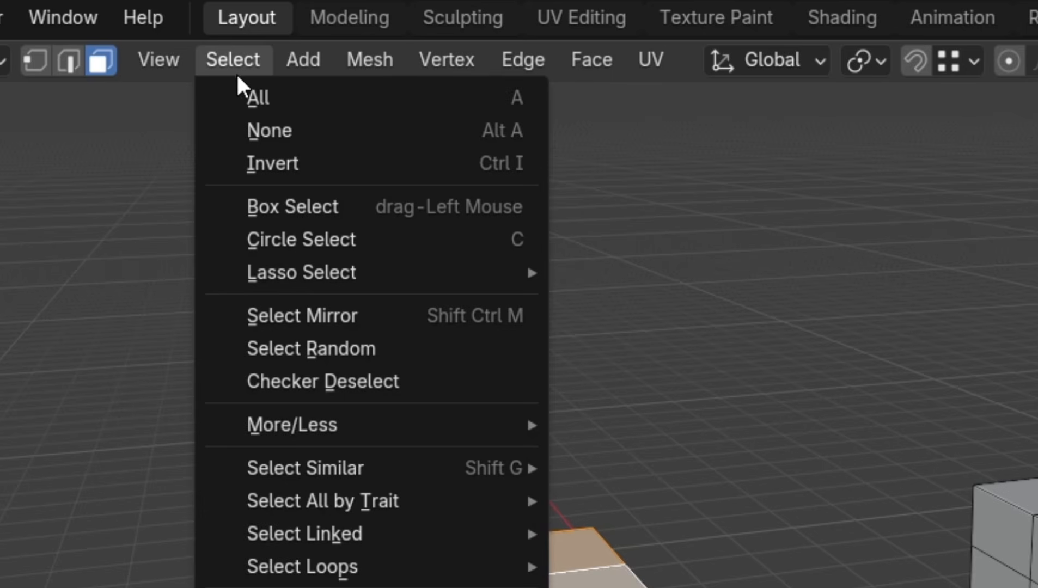
mouse_move(358, 438)
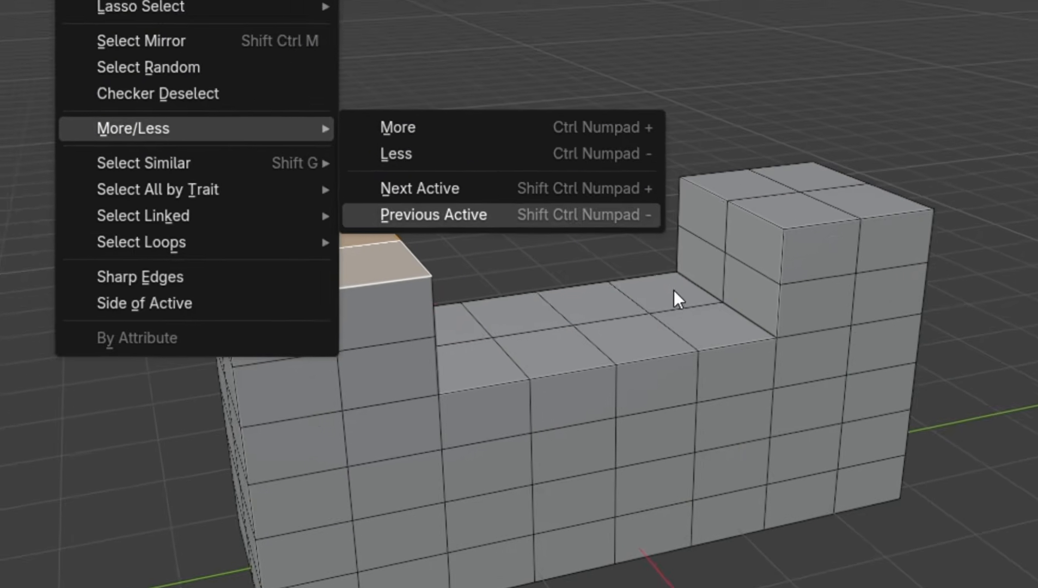
key(shift+g)
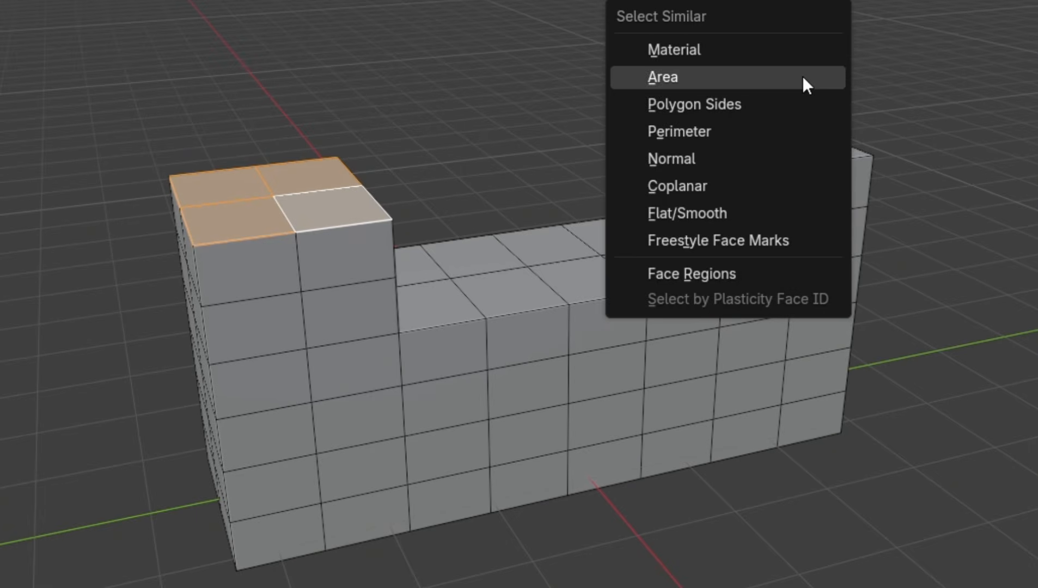
click(787, 161)
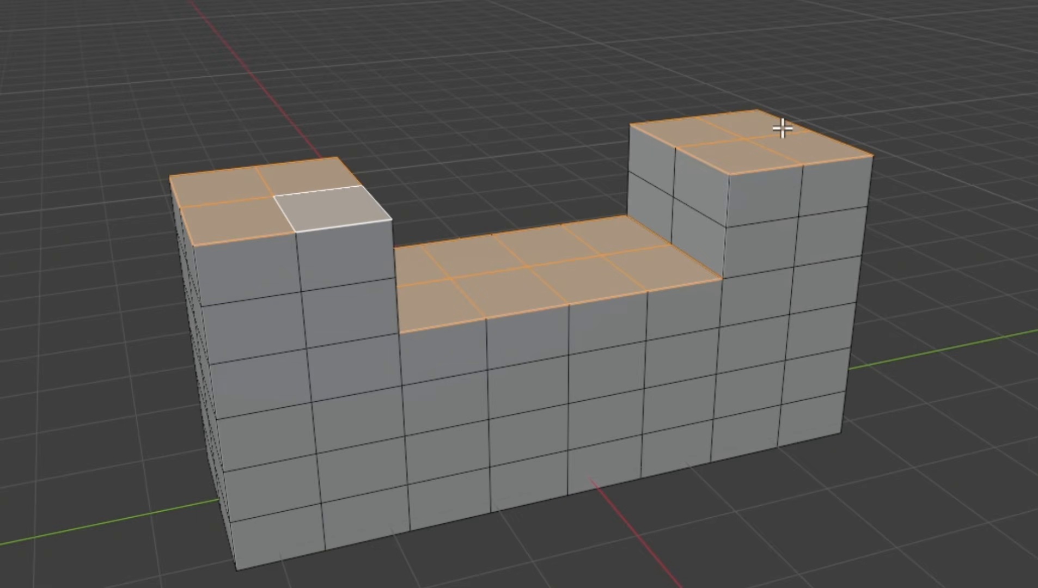
Grow the selection from all the block's top faces by five levels and shrink it by four
key(ctrl+KP_Add)
key(ctrl+KP_Add)
key(ctrl+KP_Add)
key(ctrl+KP_Add)
key(ctrl+KP_Add)
key(ctrl+KP_Subtract)
key(ctrl+KP_Subtract)
key(ctrl+KP_Subtract)
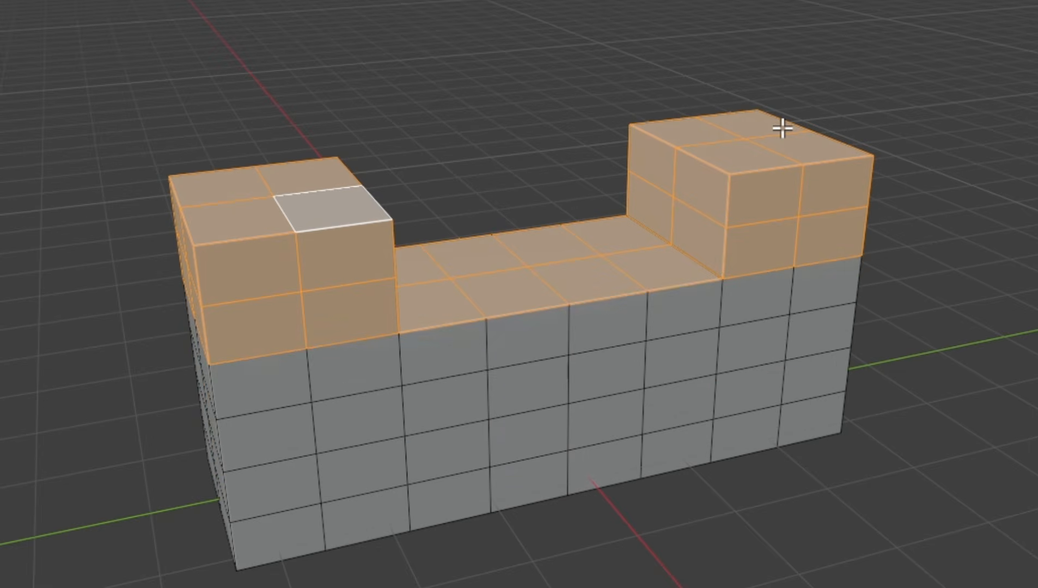
key(ctrl+KP_Subtract)
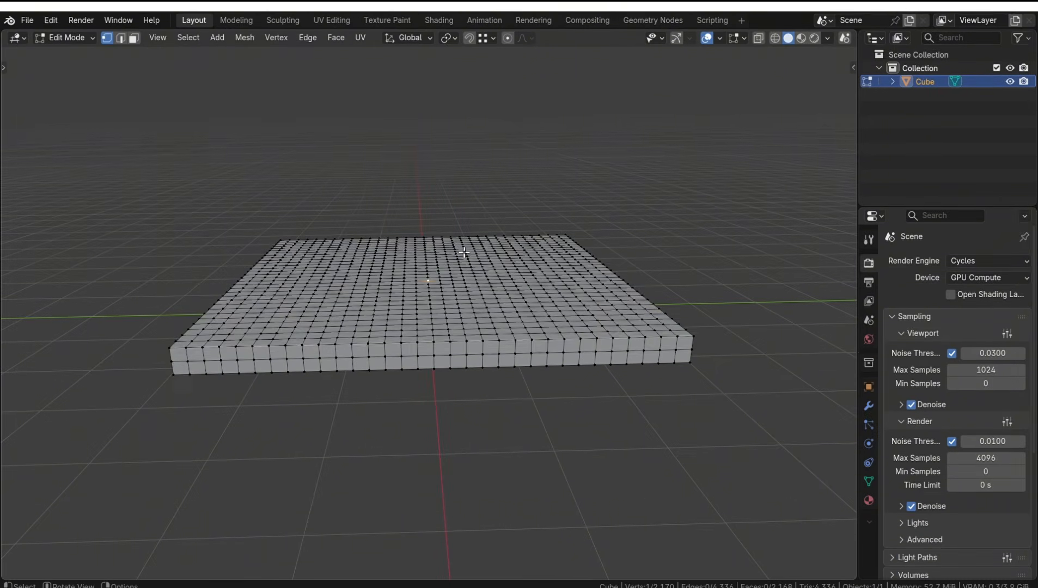
Enable proportional editing with Smooth falloff and raise the slab's centre vertex into a rounded hill
middle_drag(463, 278, 467, 280)
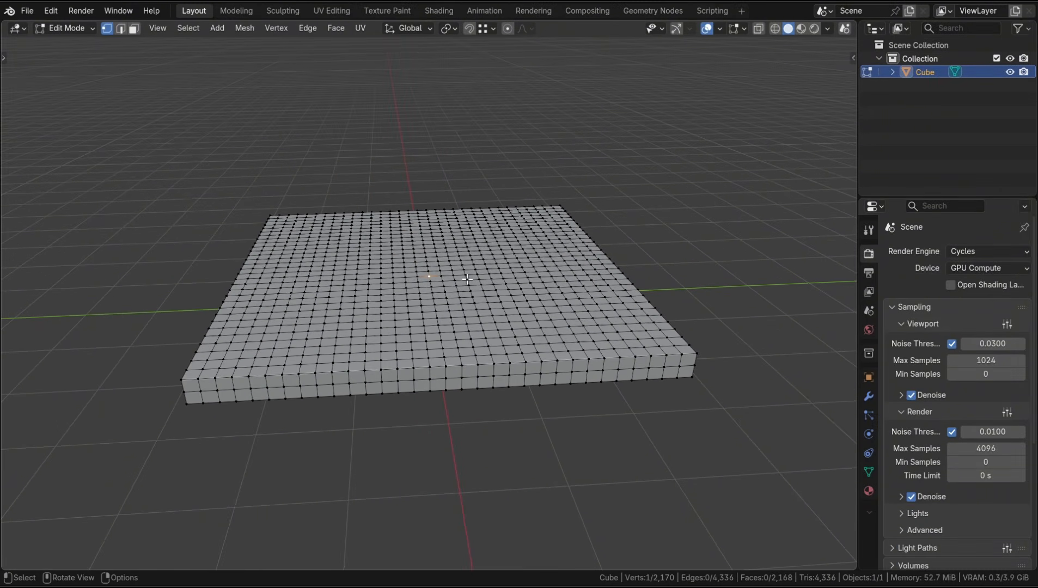
key(g)
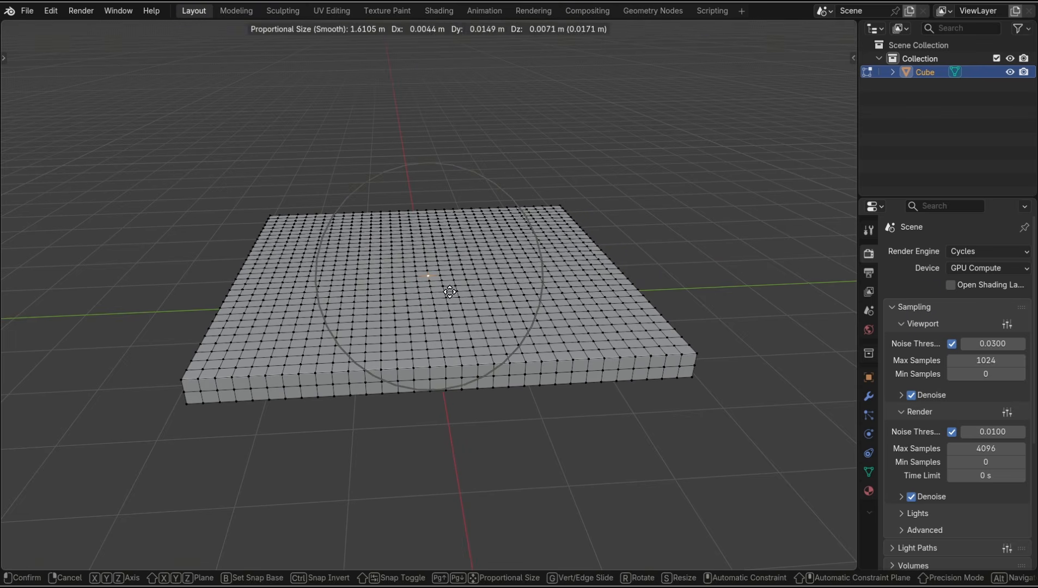
click(446, 210)
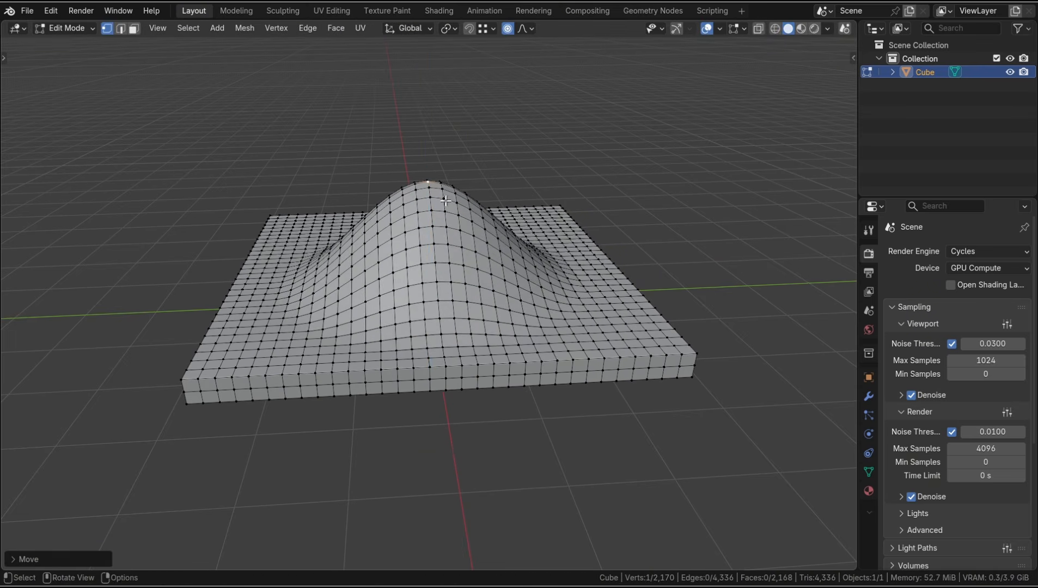
middle_drag(446, 210, 470, 267)
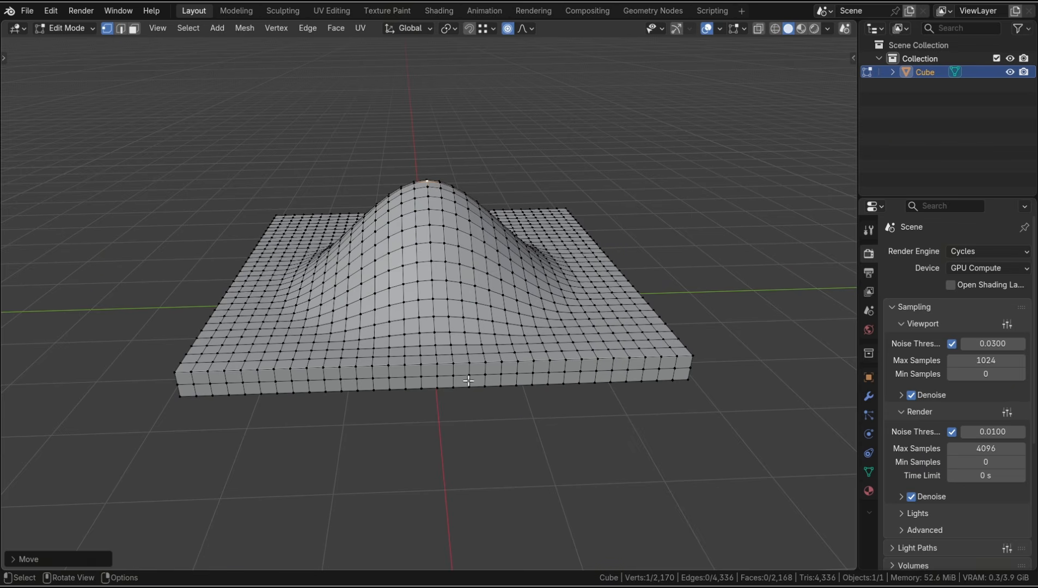
middle_drag(480, 384, 512, 326)
middle_drag(545, 262, 581, 457)
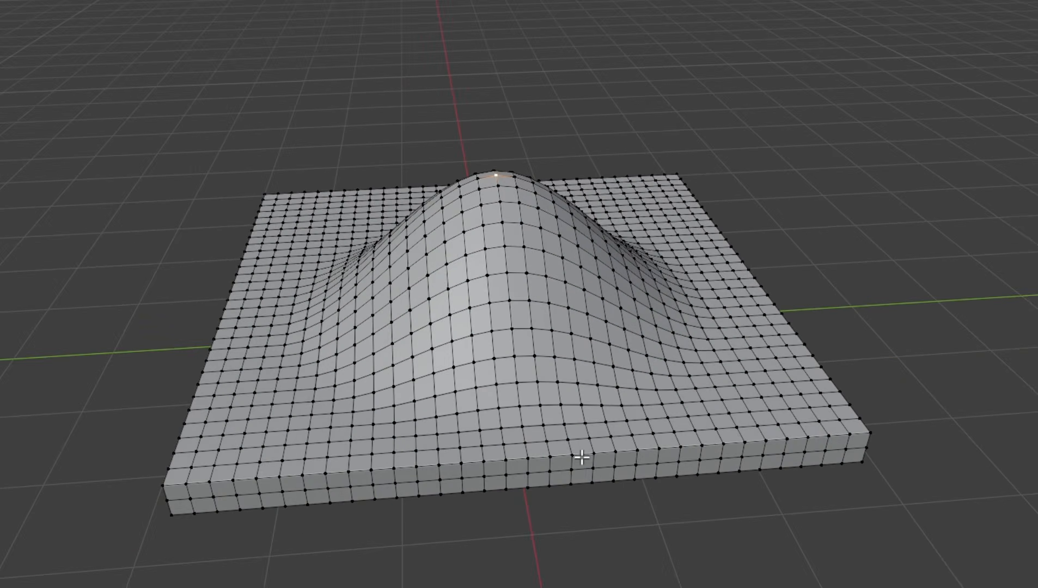
Undo the hill and raise the slab's centre vertex along the Z axis with a larger proportional editing radius
key(ctrl+z)
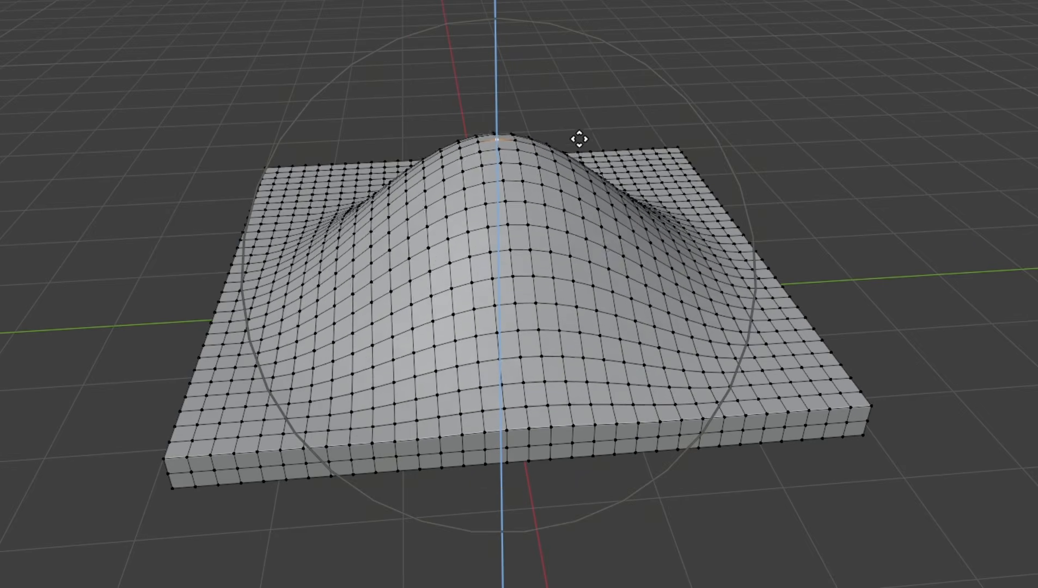
middle_drag(598, 141, 634, 152)
click(512, 28)
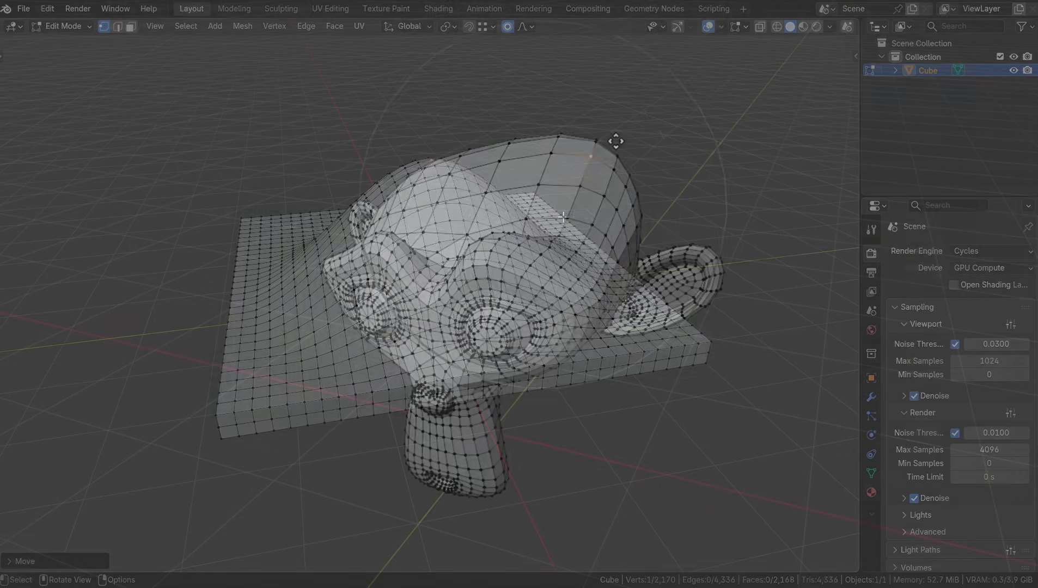
Vary the proportional editing radius while moving a vertex on top of the subdivided monkey head
scroll(509, 163, down, 3)
scroll(509, 164, up, 3)
scroll(618, 143, down, 3)
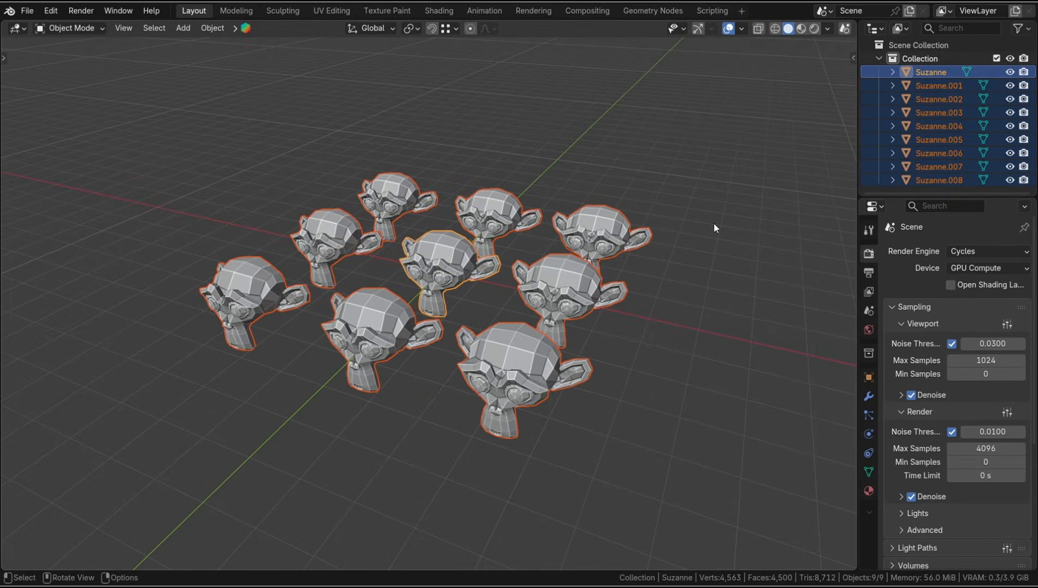
Try scaling and rotating all nine selected monkey heads together about their shared median point
key(s)
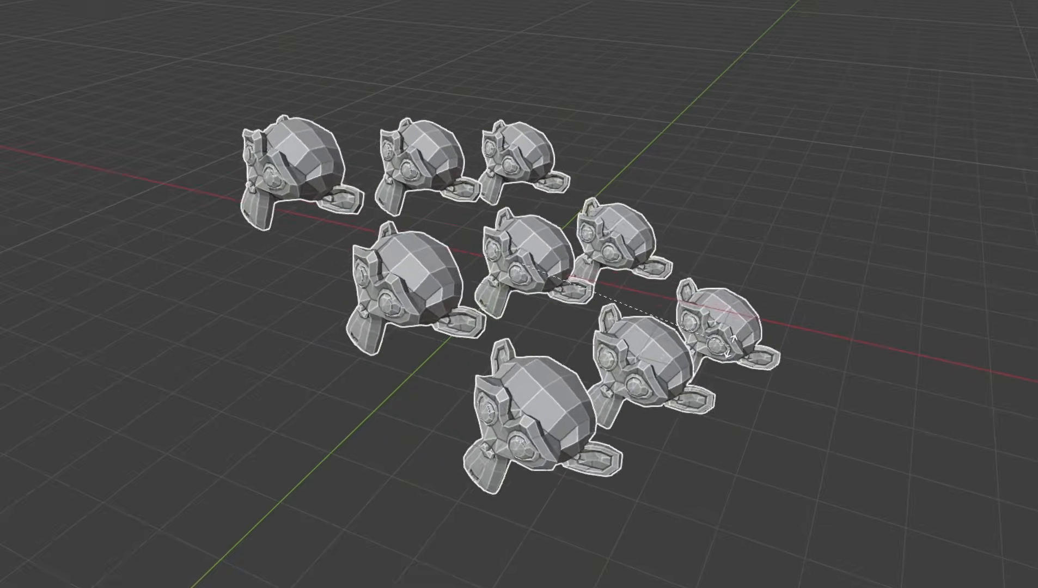
click(759, 266)
Set the transform pivot point to Individual Origins and try scaling and rotating the nine monkey heads, each about its own origin
key(period)
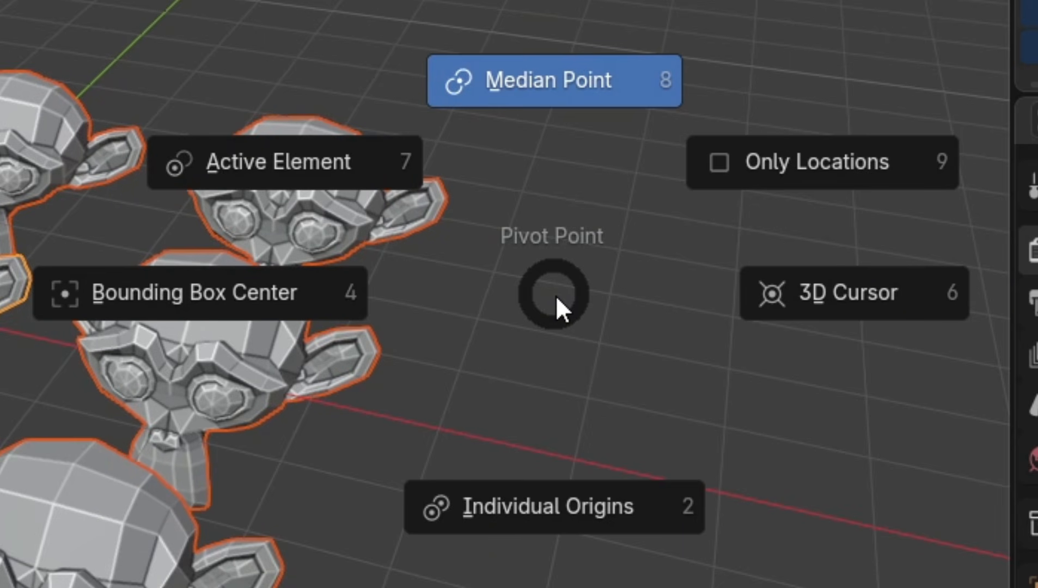
click(537, 509)
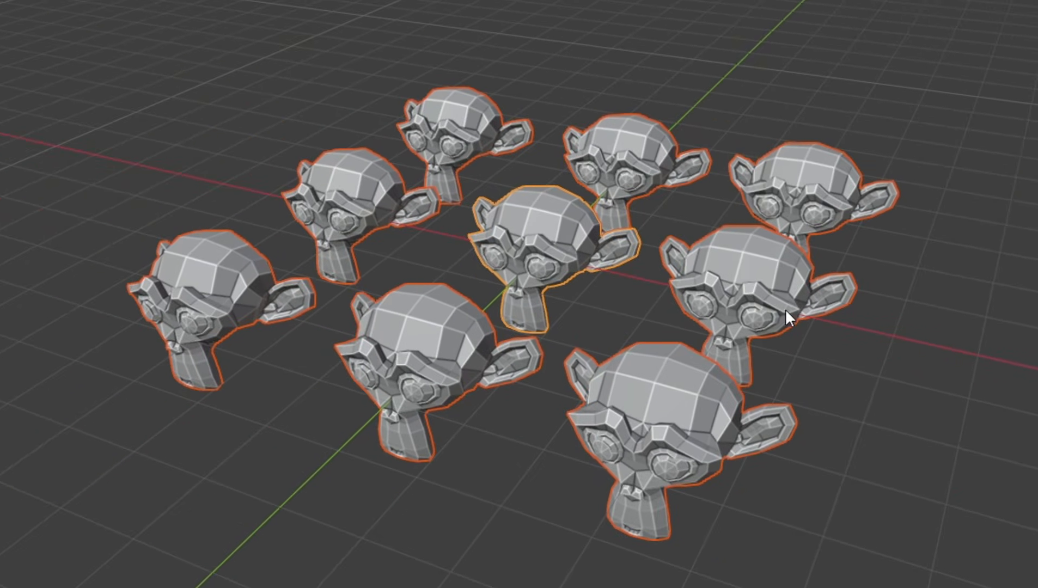
key(s)
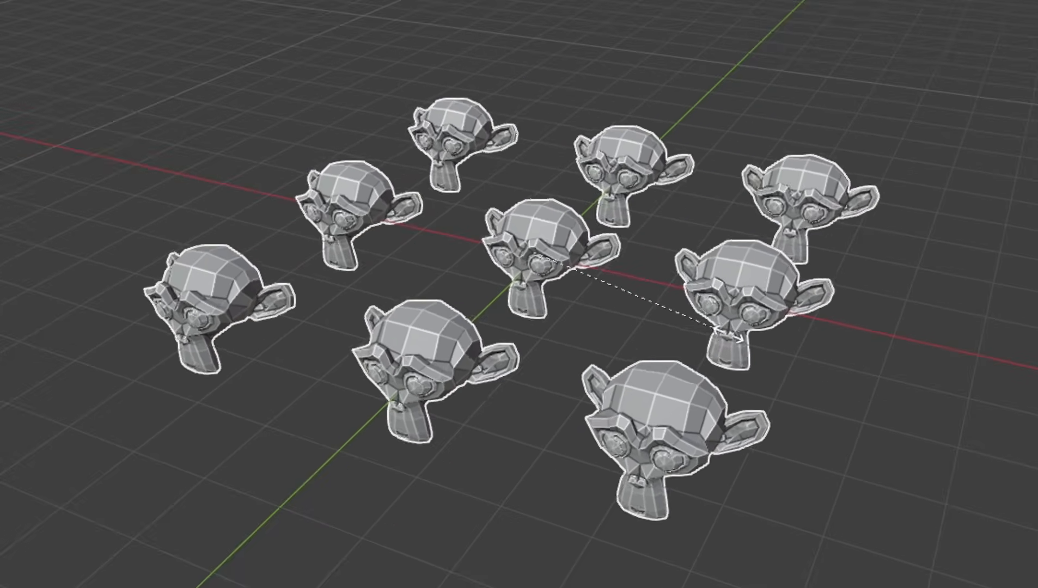
key(Escape)
key(s)
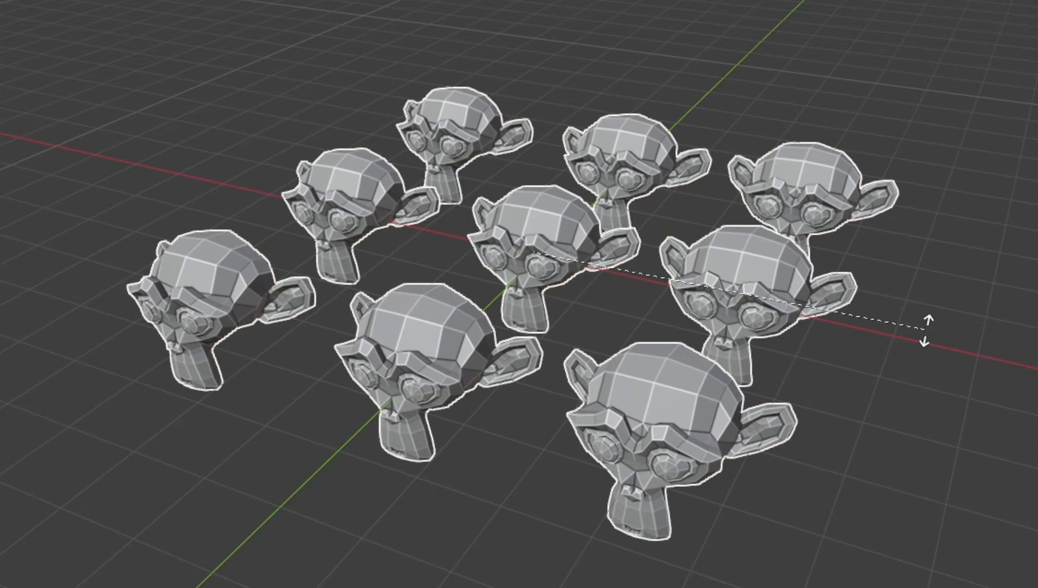
key(r)
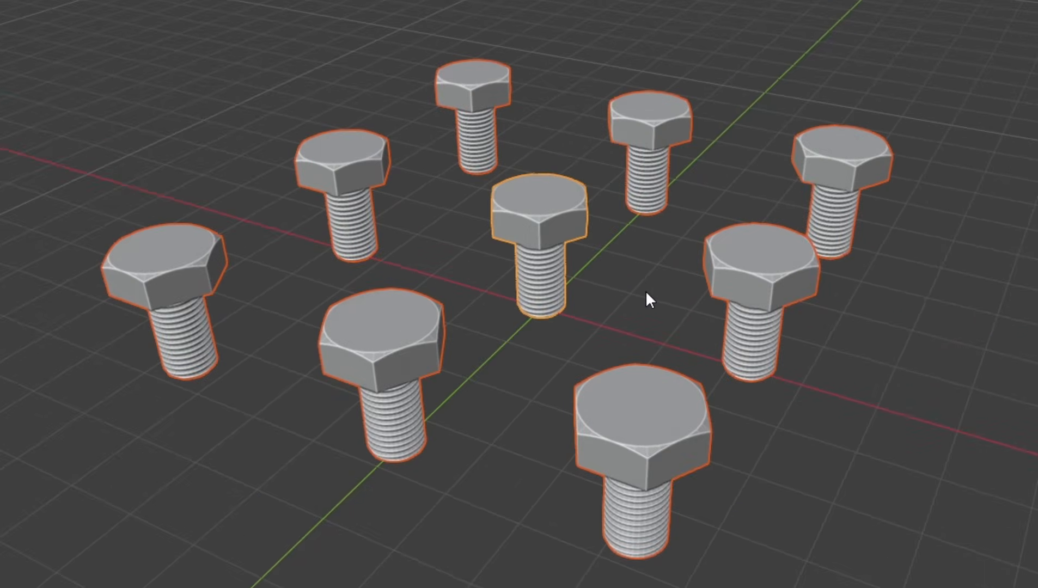
Try scaling and rotating the nine selected bolts, each about its own origin
key(s)
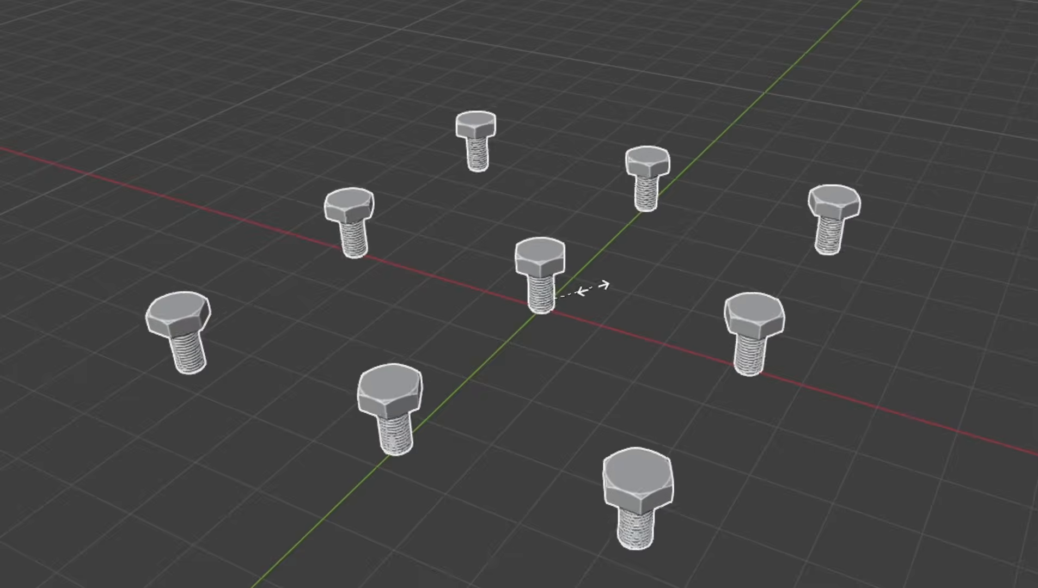
click(666, 272)
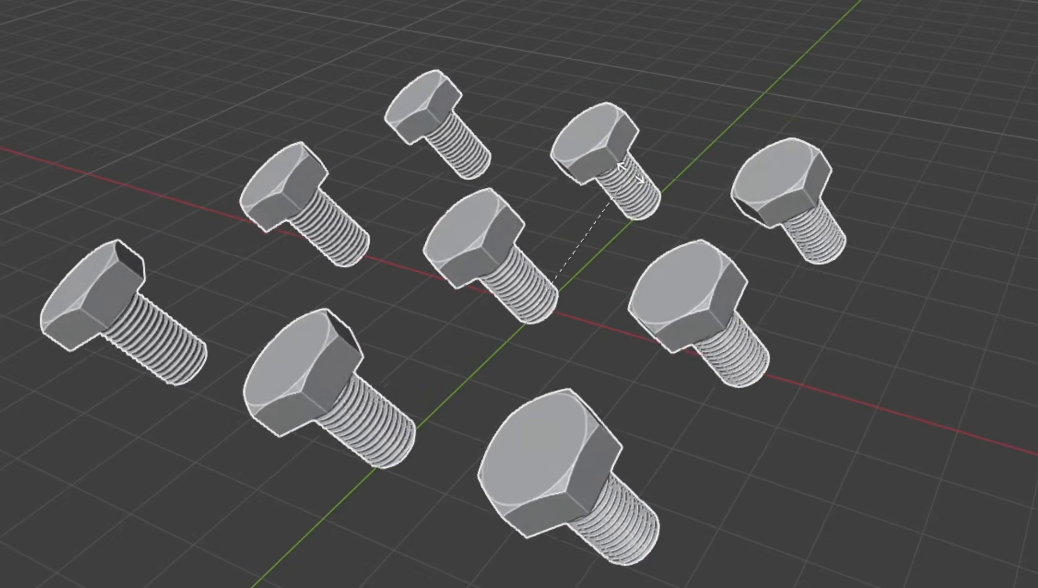
right_click(722, 302)
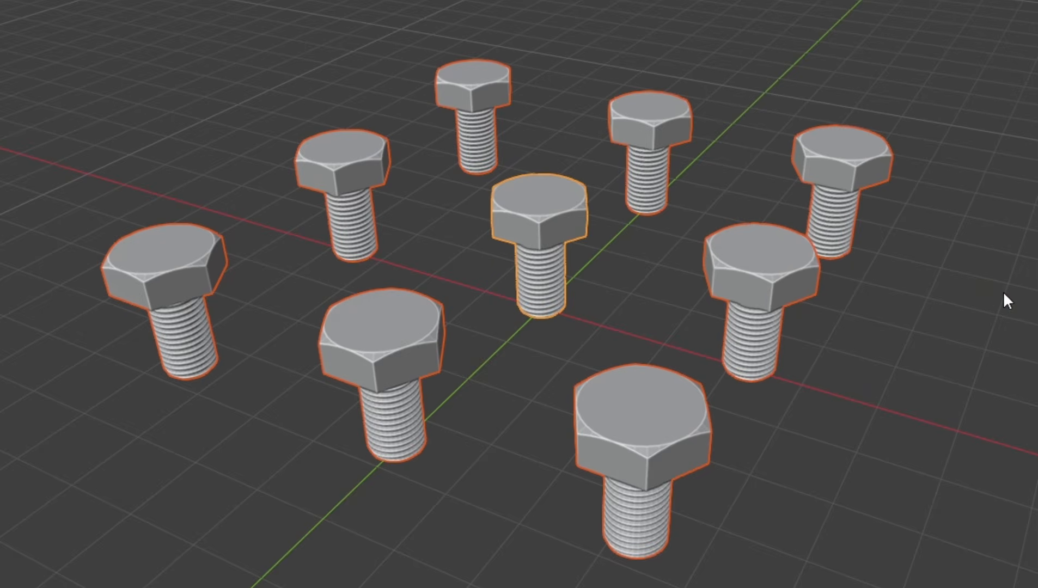
Enter Edit Mode on all nine bolts and try rotating their selected geometry, each bolt about its own centre
key(Tab)
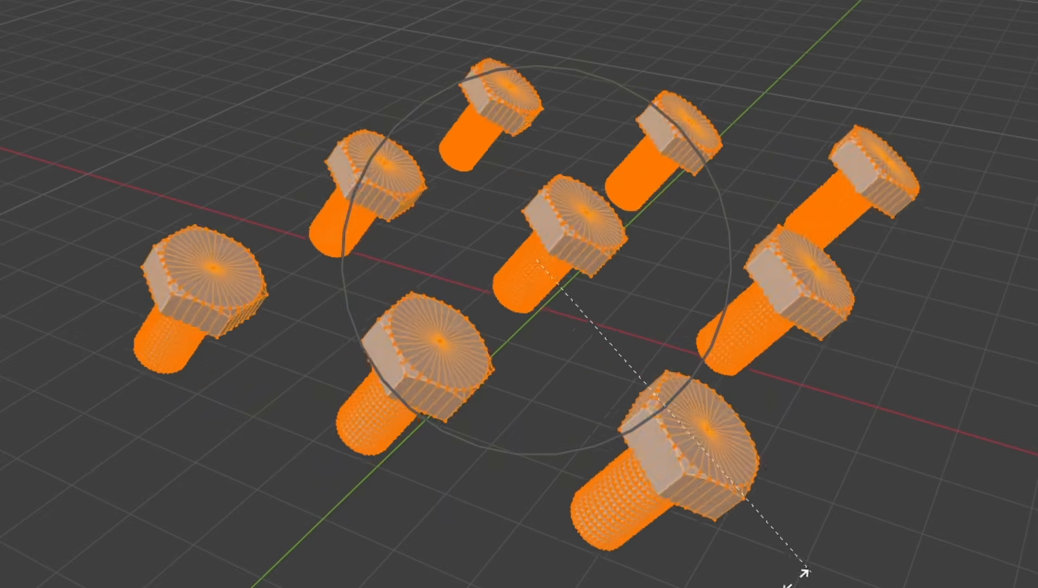
key(Escape)
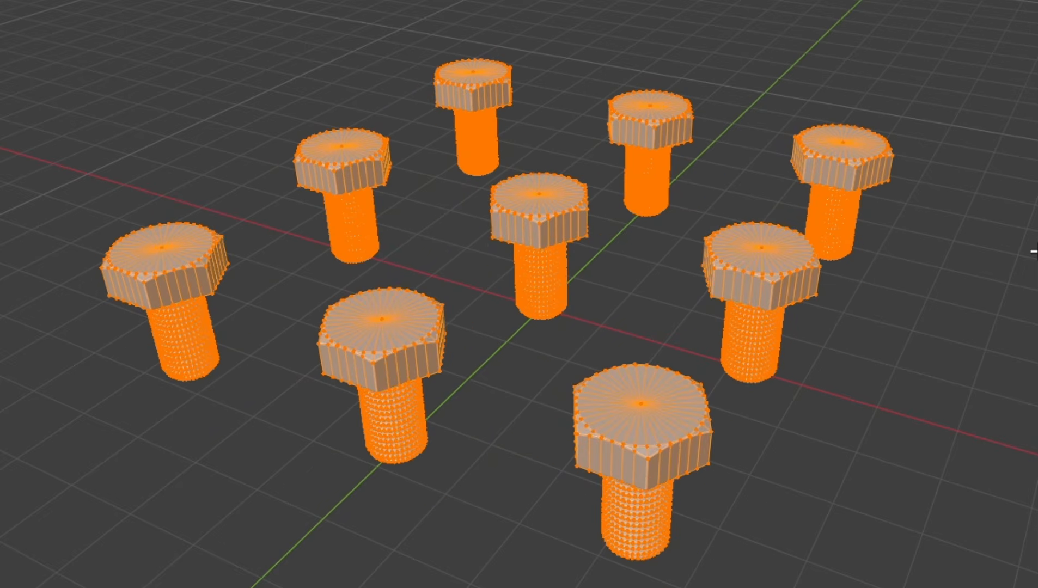